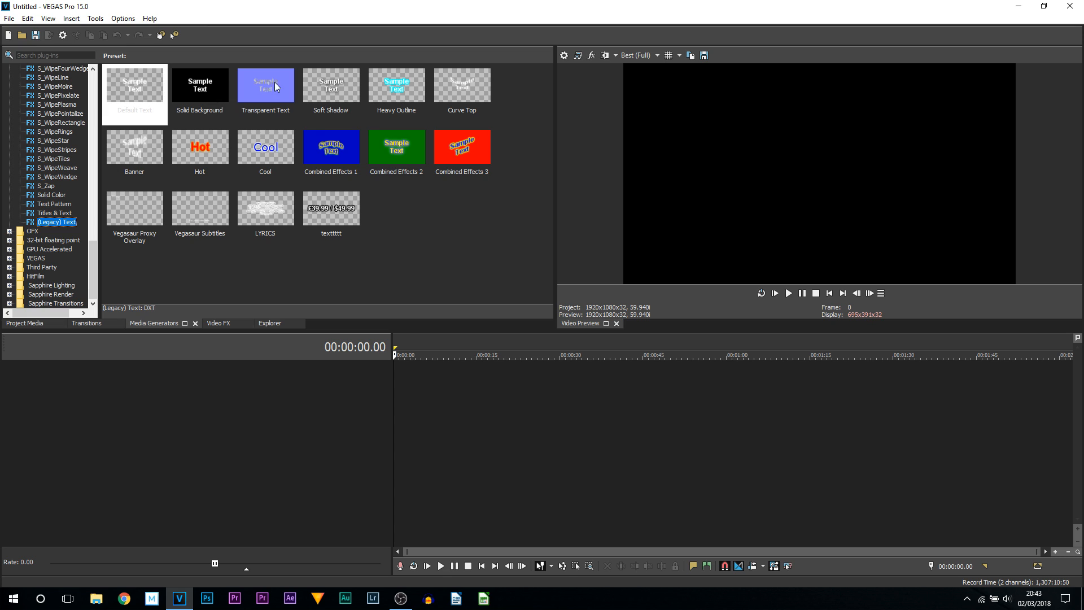
Step: Add a (Legacy) Text event with the Soft Shadow preset at the timeline start and clear its sample text
{"action": "left_click", "coordinate": [340, 88]}
{"action": "left_click_drag", "start_coordinate": [333, 79], "coordinate": [393, 396]}
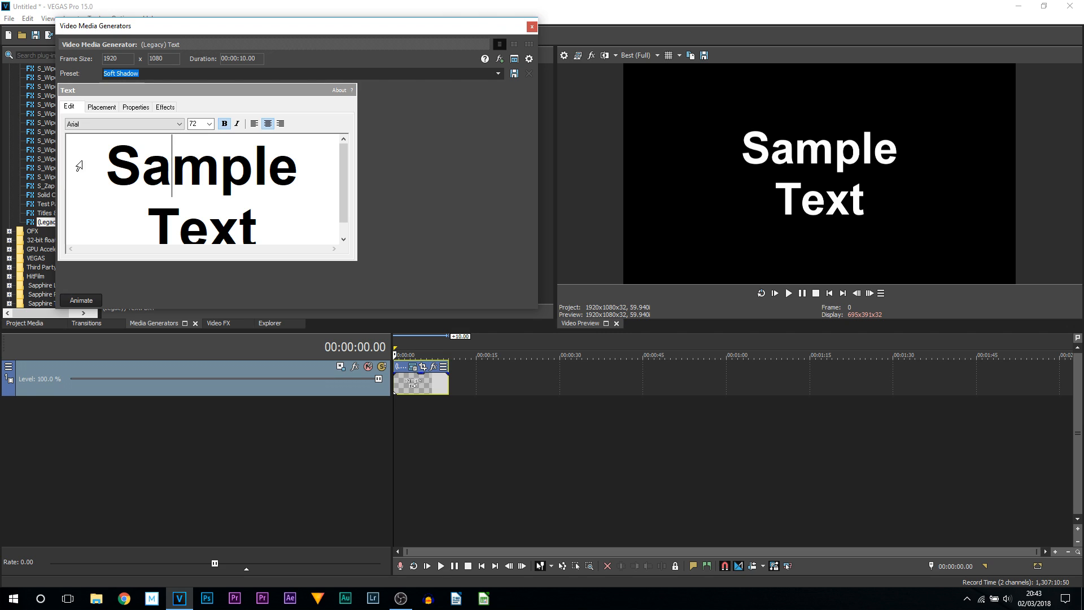
{"action": "key", "text": "ctrl+a"}
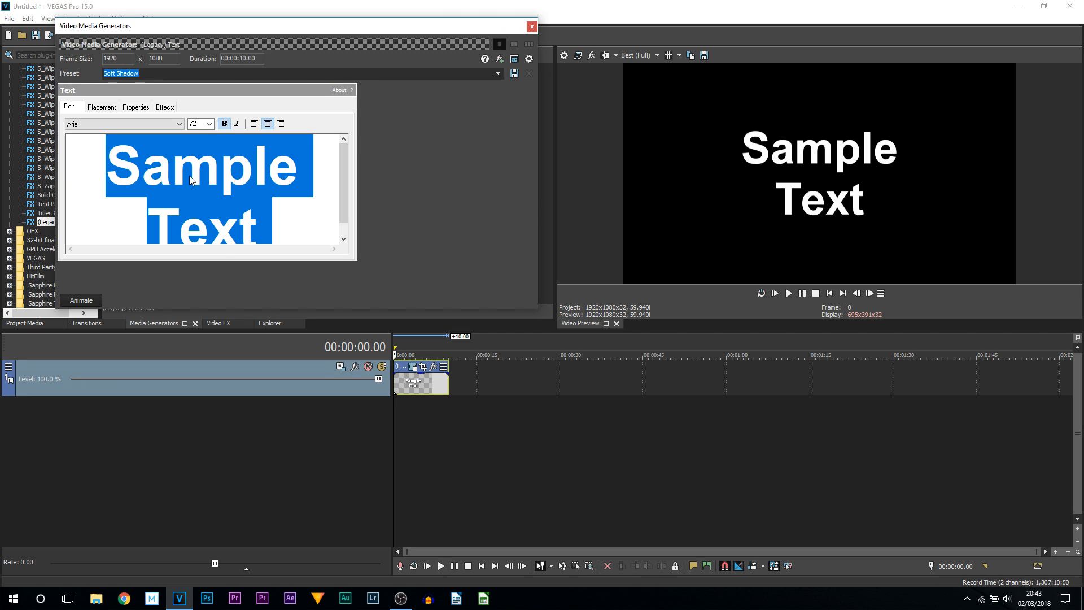
{"action": "key", "text": "Delete"}
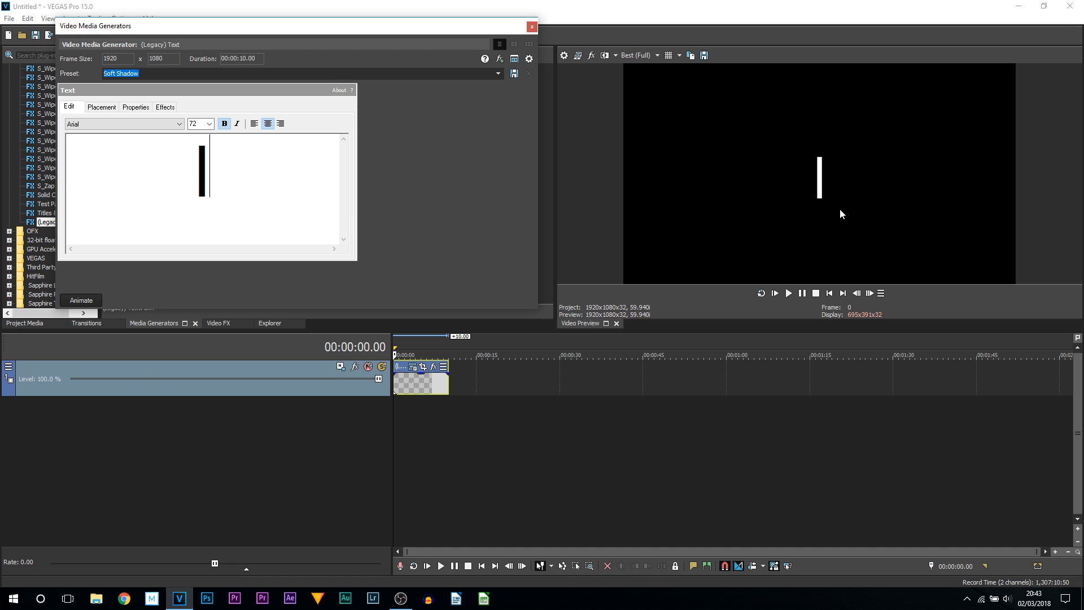
Step: Replace the generator's text with CASUALSAVAGE in capitals
{"action": "key", "text": "ctrl+a"}
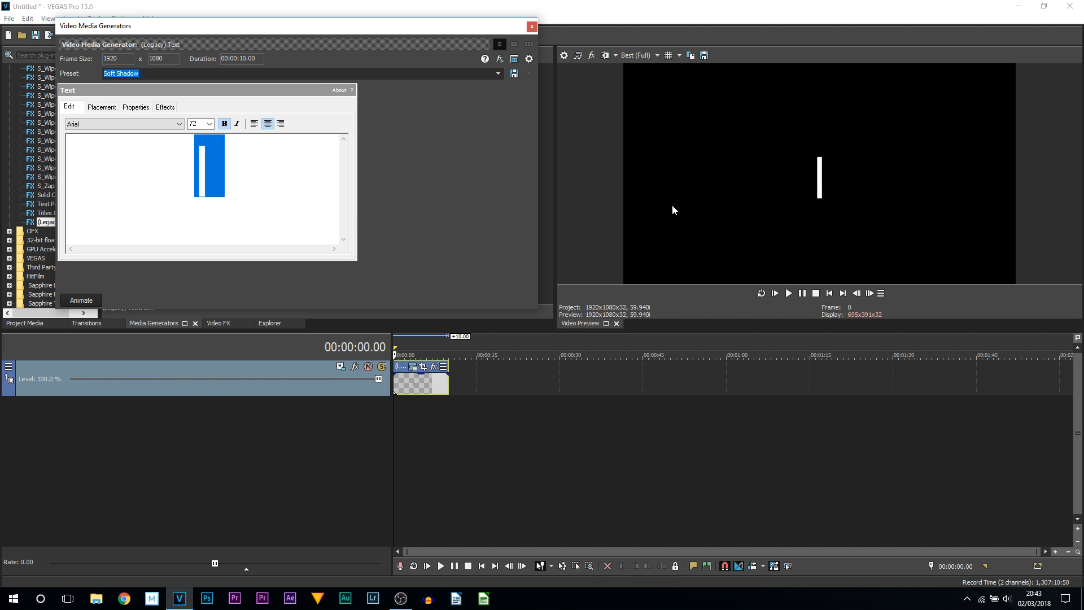
{"action": "key", "text": "Caps_Lock"}
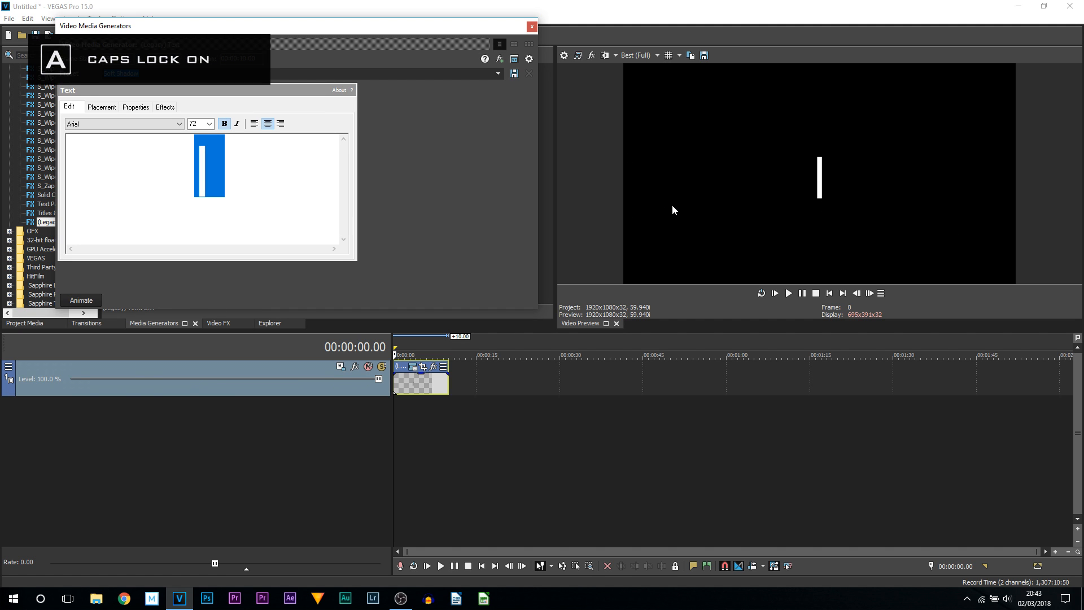
{"action": "type", "text": "CASUALSAVAGE"}
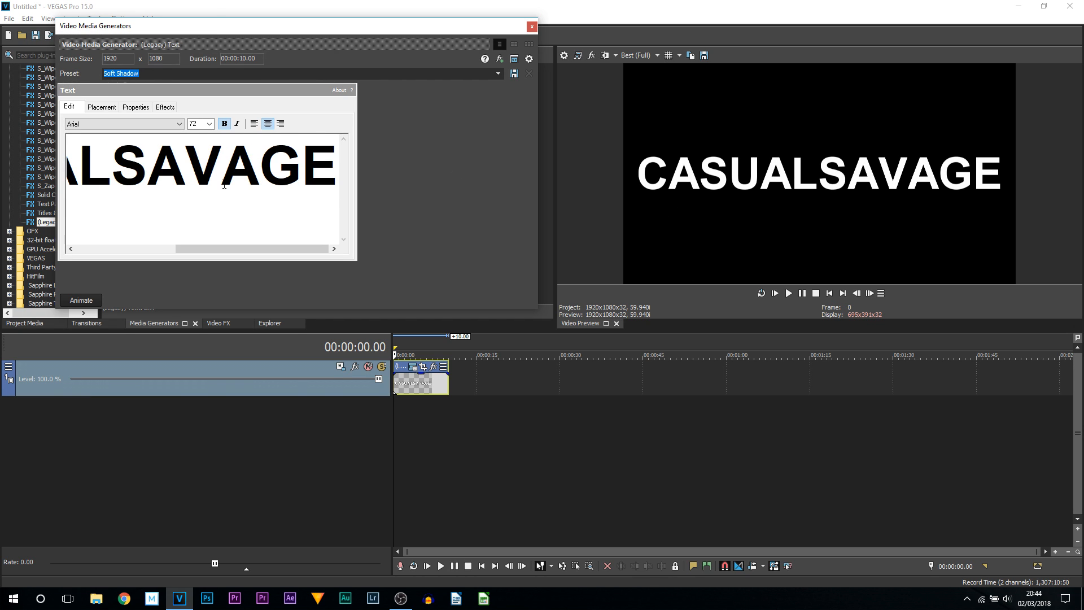
Step: Set the entire text to size 50 in the Nexa-Bold font
{"action": "left_click", "coordinate": [232, 179]}
{"action": "key", "text": "ctrl+a"}
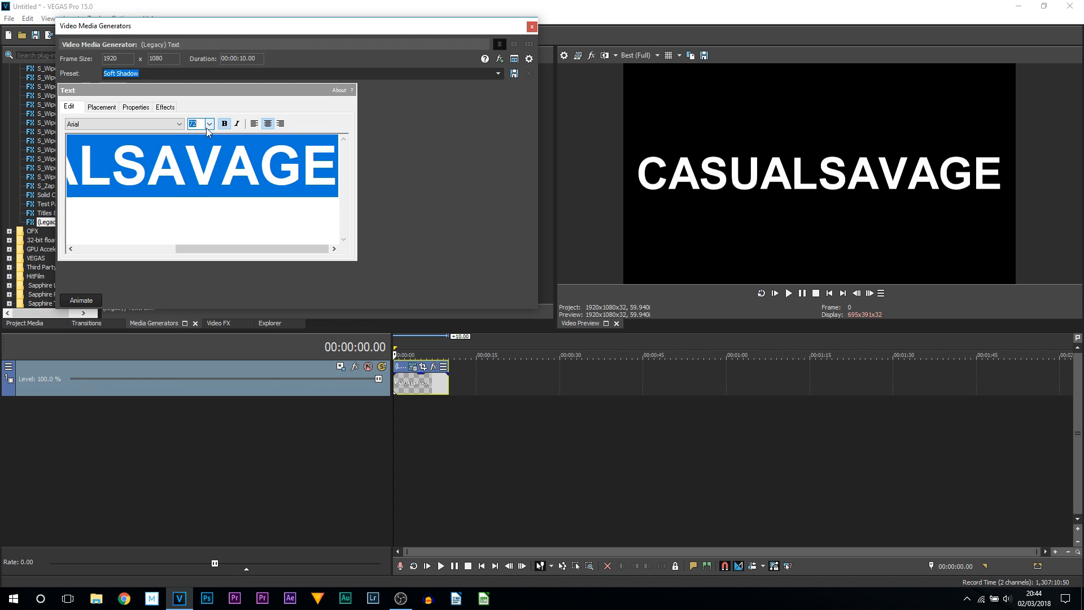
{"action": "type", "text": "50"}
{"action": "key", "text": "Return"}
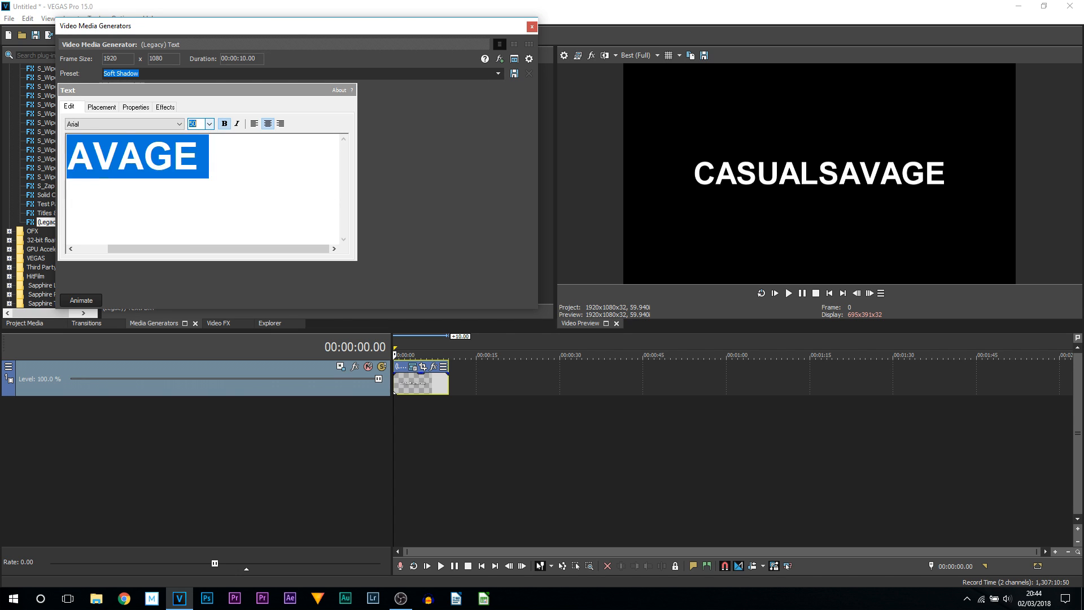
{"action": "left_click", "coordinate": [131, 125]}
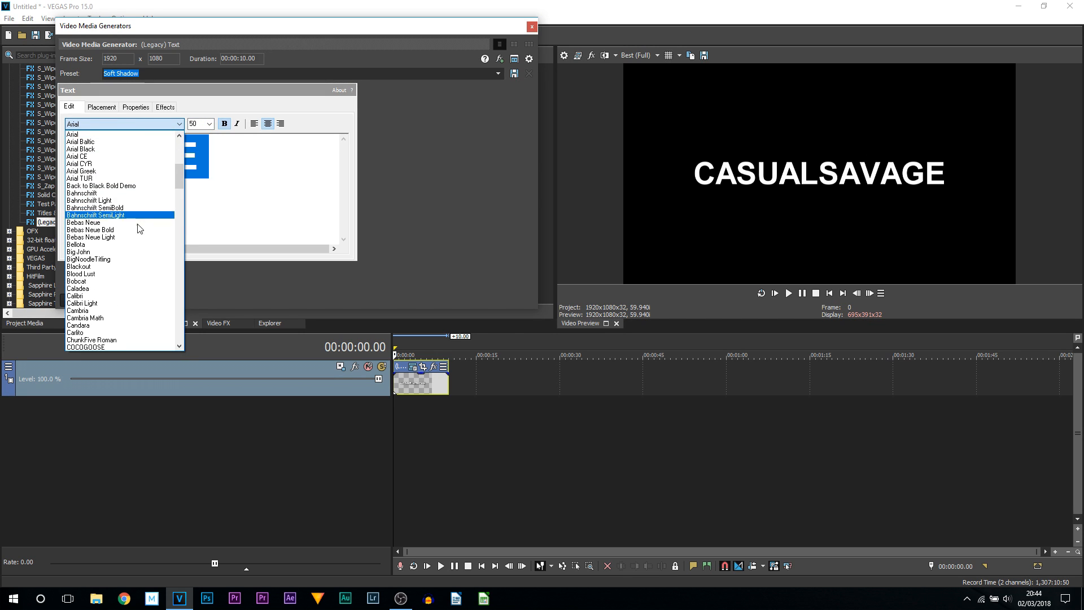
{"action": "key", "text": "n"}
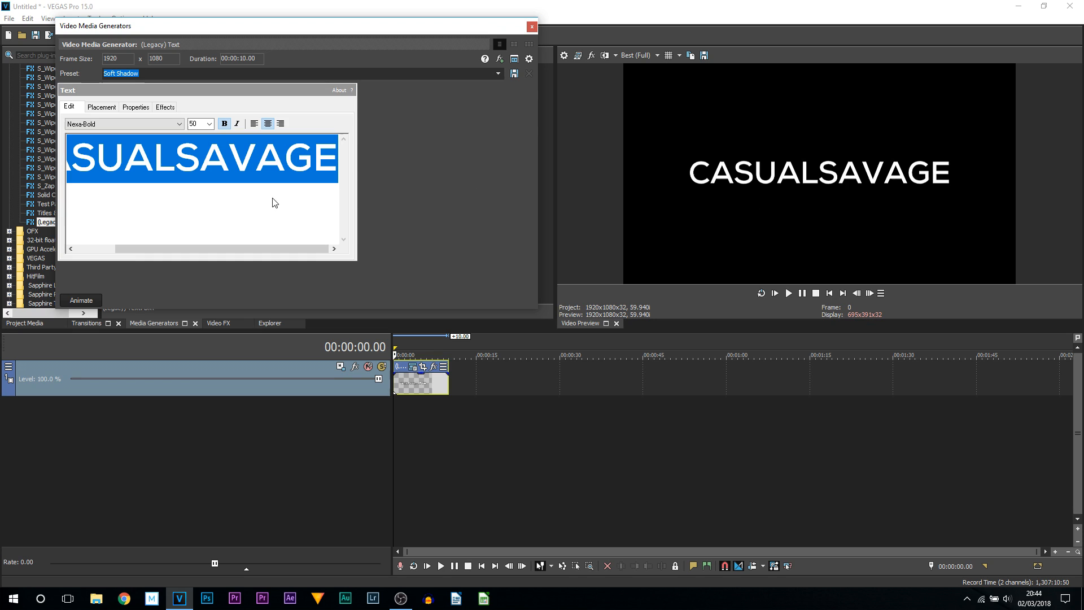
Step: Replace the text with a single vertical bar "|" to act as the typing cursor
{"action": "left_click", "coordinate": [288, 198]}
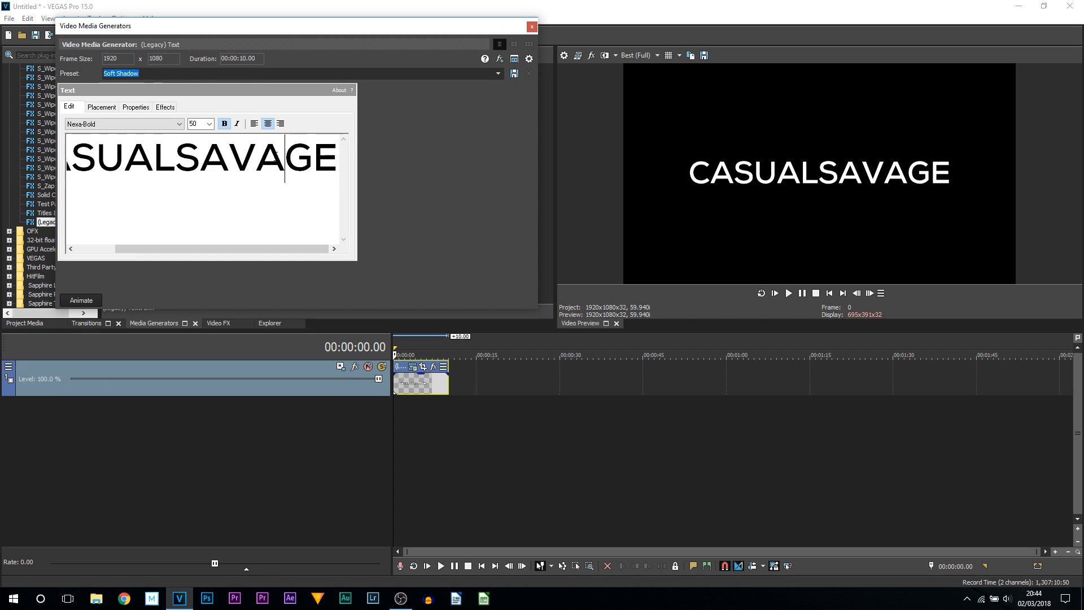
{"action": "double_click", "coordinate": [275, 157]}
{"action": "key", "text": "BackSpace"}
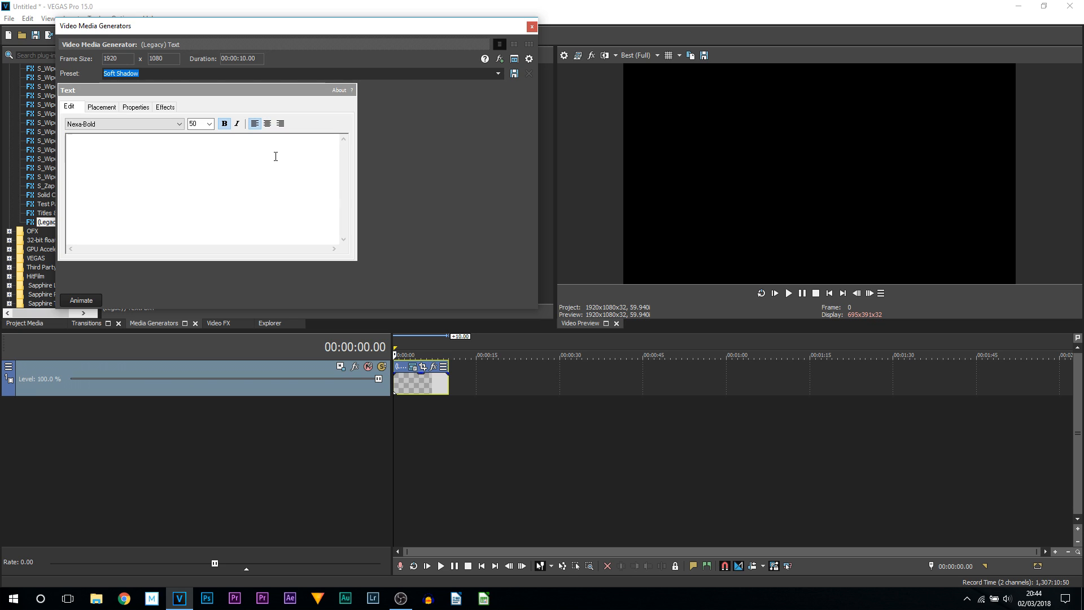
{"action": "type", "text": "I"}
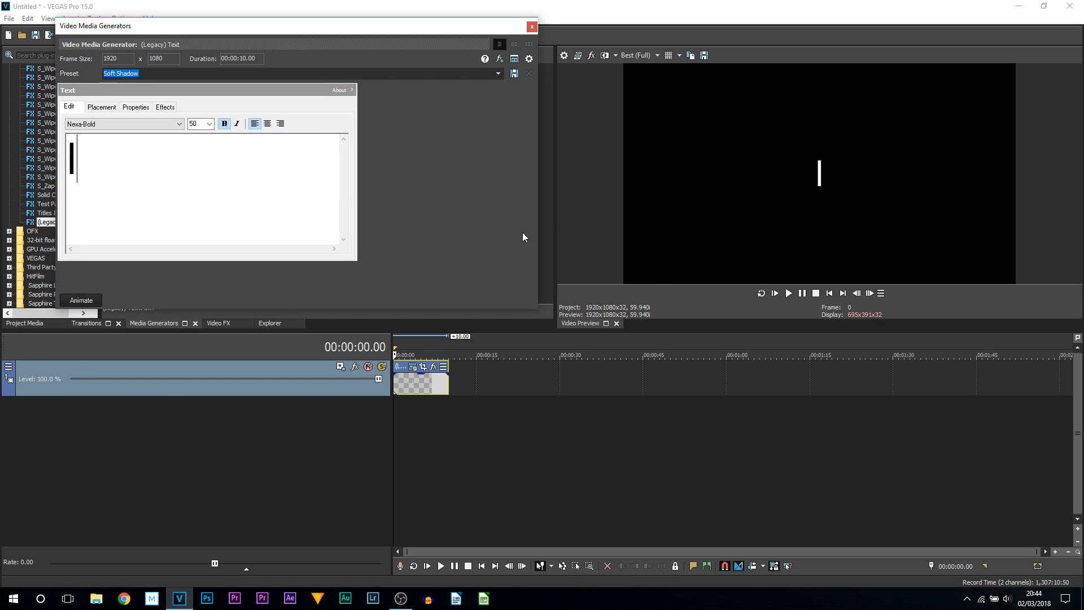
Step: Open the text generator's keyframe animation and select the first keyframe at 00:00:00.00
{"action": "left_click", "coordinate": [92, 303]}
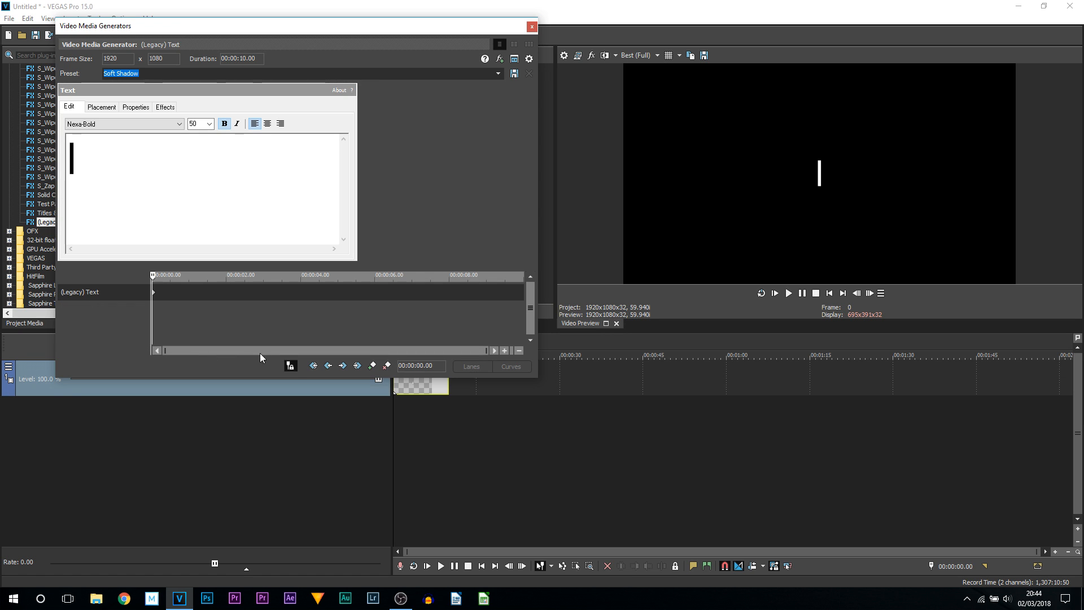
{"action": "left_click", "coordinate": [291, 366]}
{"action": "scroll", "coordinate": [157, 297], "scroll_direction": "up", "scroll_amount": 5}
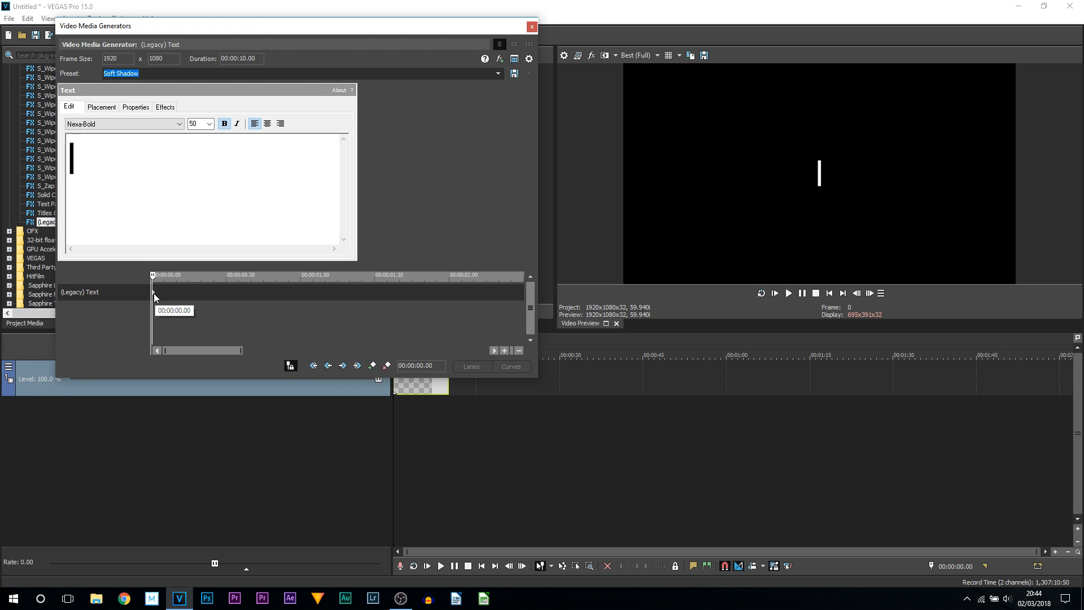
{"action": "left_click", "coordinate": [154, 293]}
{"action": "scroll", "coordinate": [159, 323], "scroll_direction": "up", "scroll_amount": 4}
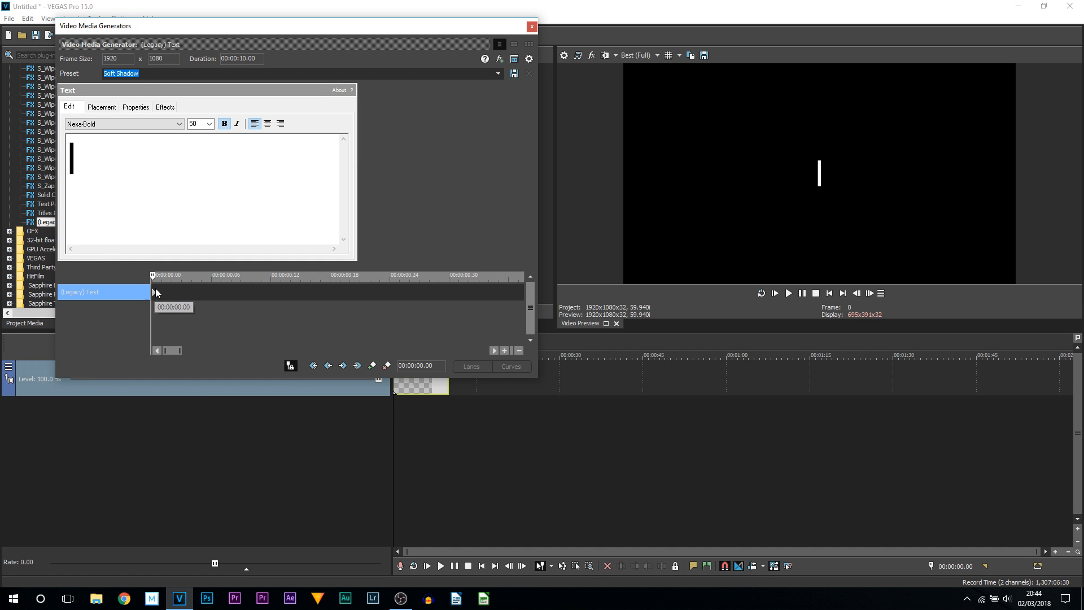
Step: Add a keyframe at 00:00:00.10 with the vertical bar deleted, leaving the text blank
{"action": "key", "text": "Right"}
{"action": "key", "text": "Right"}
{"action": "key", "text": "Right"}
{"action": "key", "text": "Right"}
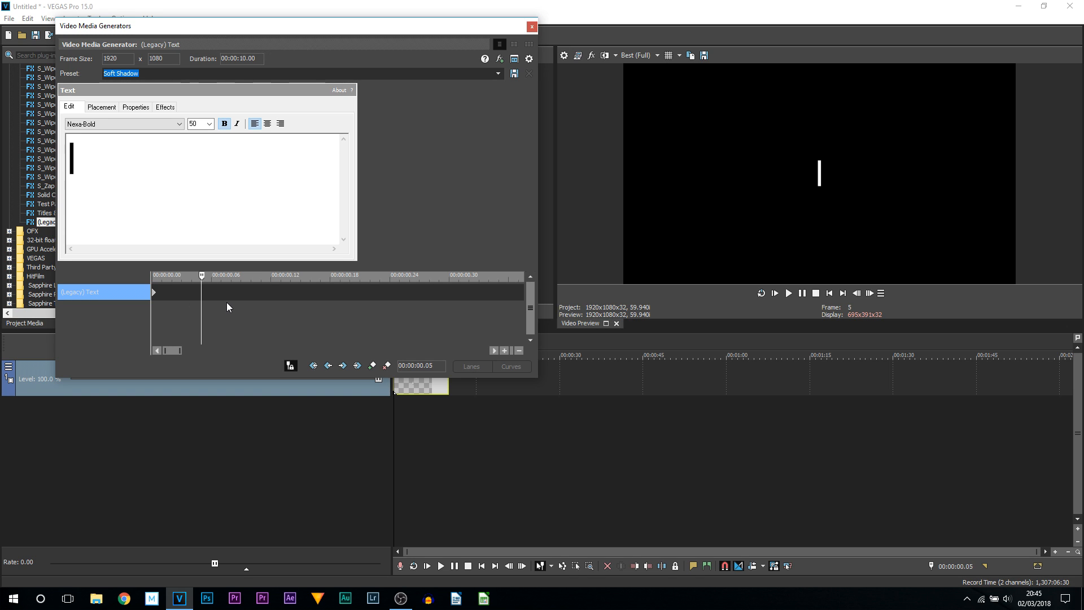
{"action": "key", "text": "Right"}
{"action": "key", "text": "Right"}
{"action": "key", "text": "Right"}
{"action": "key", "text": "Right"}
{"action": "key", "text": "Right"}
{"action": "double_click", "coordinate": [437, 366]}
{"action": "left_click", "coordinate": [86, 161]}
{"action": "key", "text": "BackSpace"}
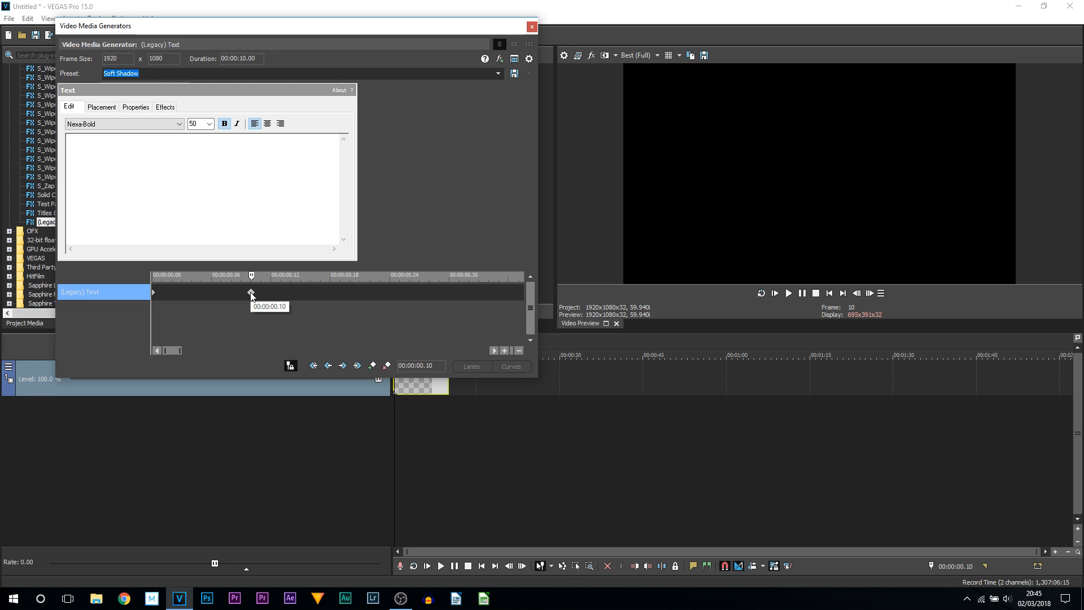
Step: Add a keyframe at 00:00:00.20 with the vertical bar "|" as the text
{"action": "scroll", "coordinate": [250, 293], "scroll_direction": "down", "scroll_amount": 2}
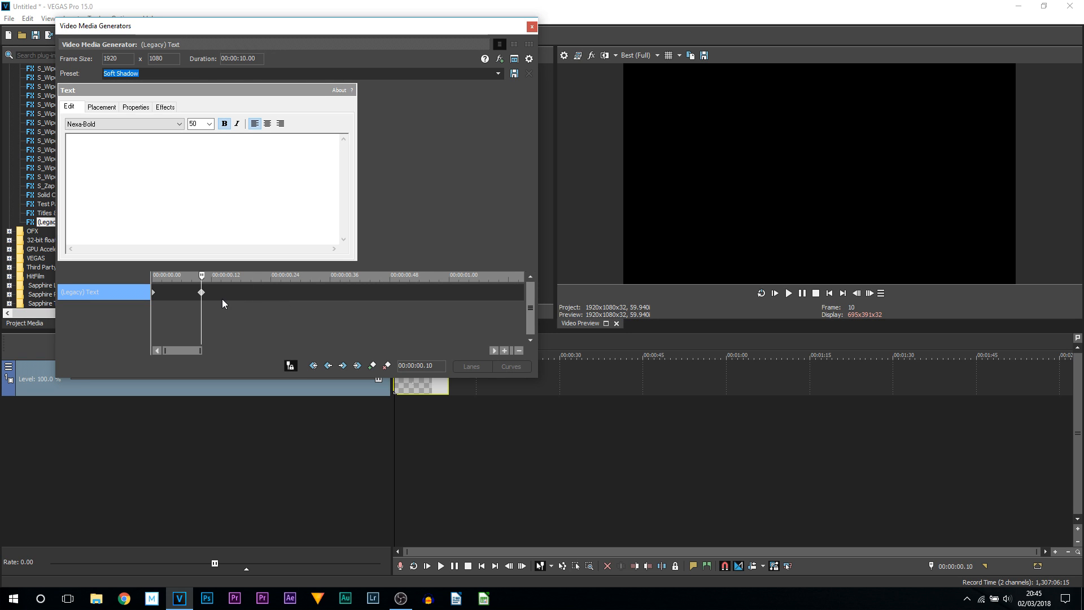
{"action": "key", "text": "Right"}
{"action": "key", "text": "Right"}
{"action": "key", "text": "Right"}
{"action": "key", "text": "Right"}
{"action": "key", "text": "Right"}
{"action": "key", "text": "Right"}
{"action": "key", "text": "Right"}
{"action": "key", "text": "Right"}
{"action": "key", "text": "Right"}
{"action": "key", "text": "Right"}
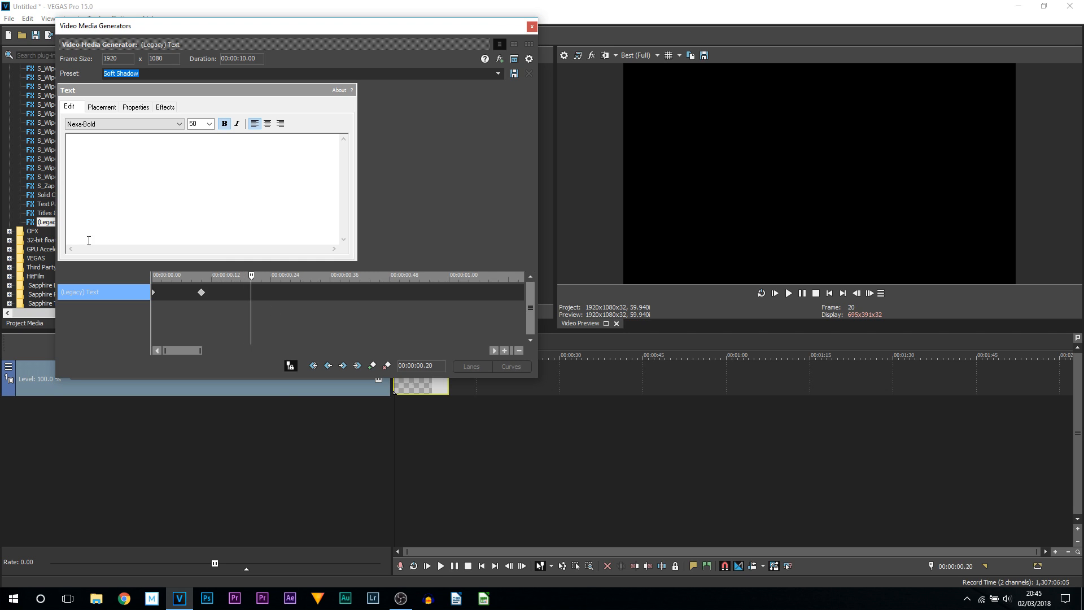
{"action": "left_click", "coordinate": [172, 167]}
{"action": "type", "text": "|"}
Step: Add a keyframe at 00:00:00.30 with the vertical bar removed
{"action": "key", "text": "Right"}
{"action": "left_click", "coordinate": [268, 311]}
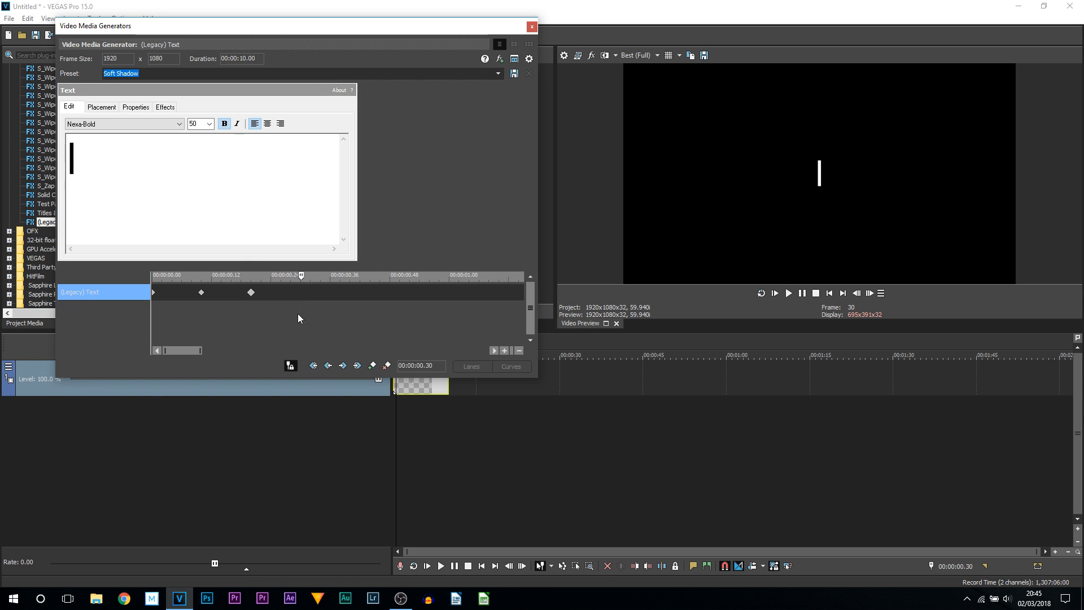
{"action": "left_click_drag", "start_coordinate": [129, 183], "coordinate": [22, 168]}
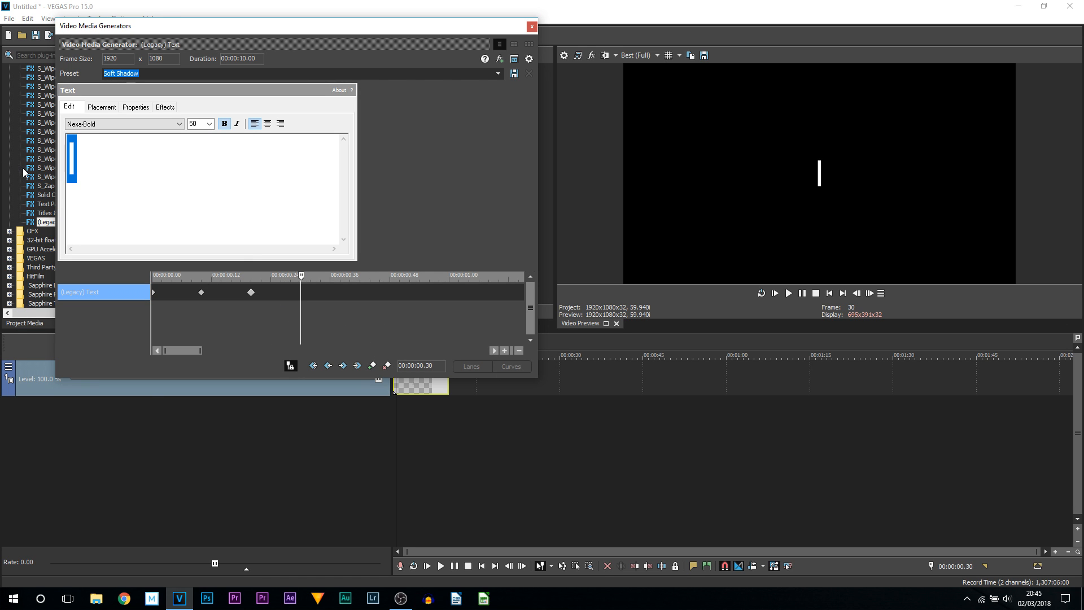
Step: Copy an existing text keyframe and paste it at 00:00:00.40, ten frames after the last one
{"action": "left_click", "coordinate": [154, 293]}
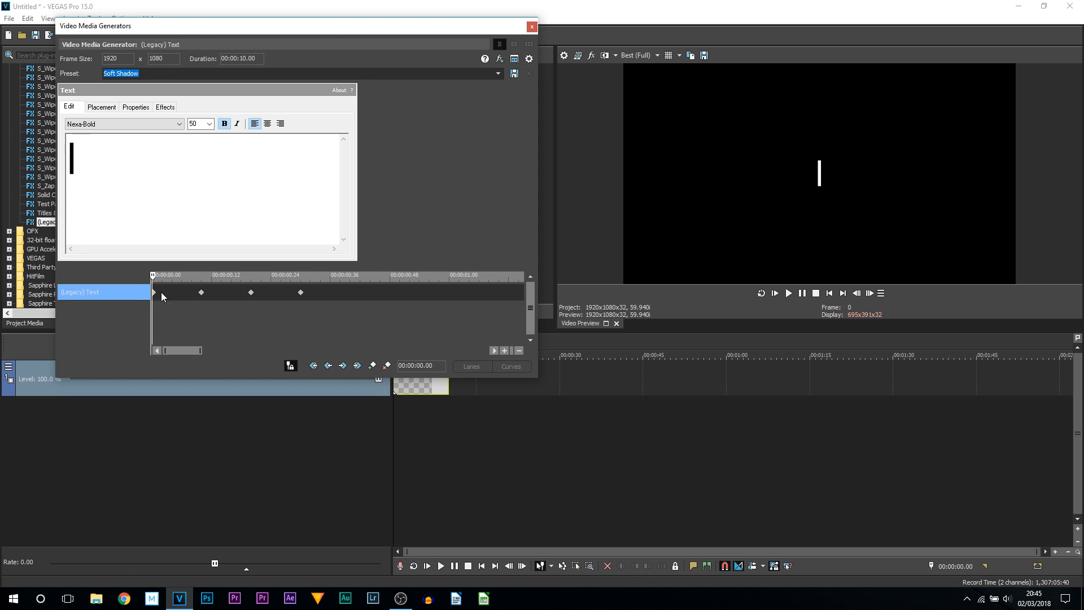
{"action": "right_click", "coordinate": [300, 292]}
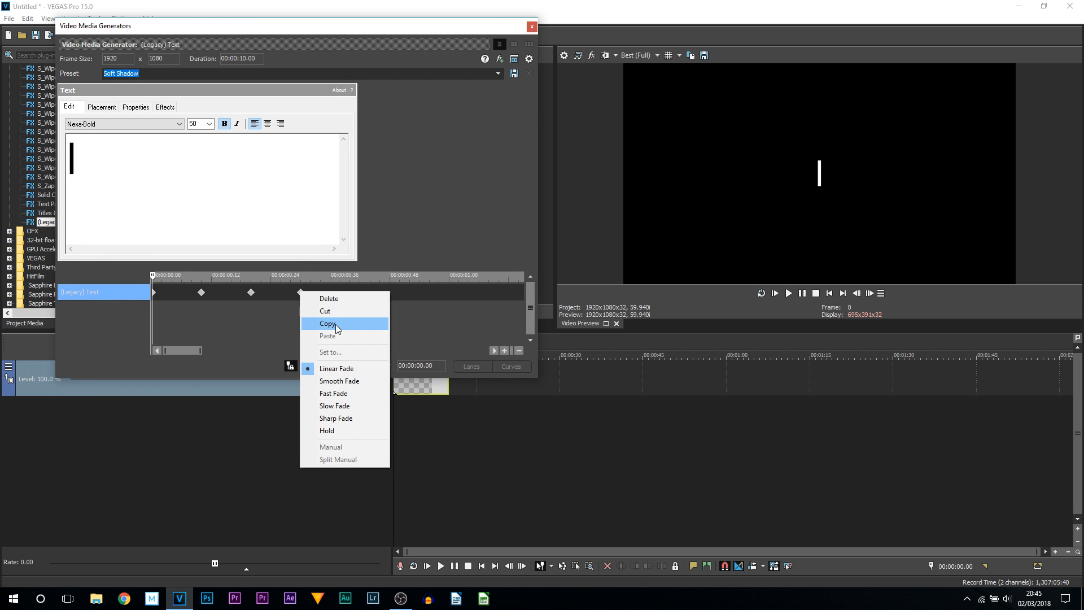
{"action": "left_click", "coordinate": [335, 324]}
{"action": "left_click", "coordinate": [301, 291]}
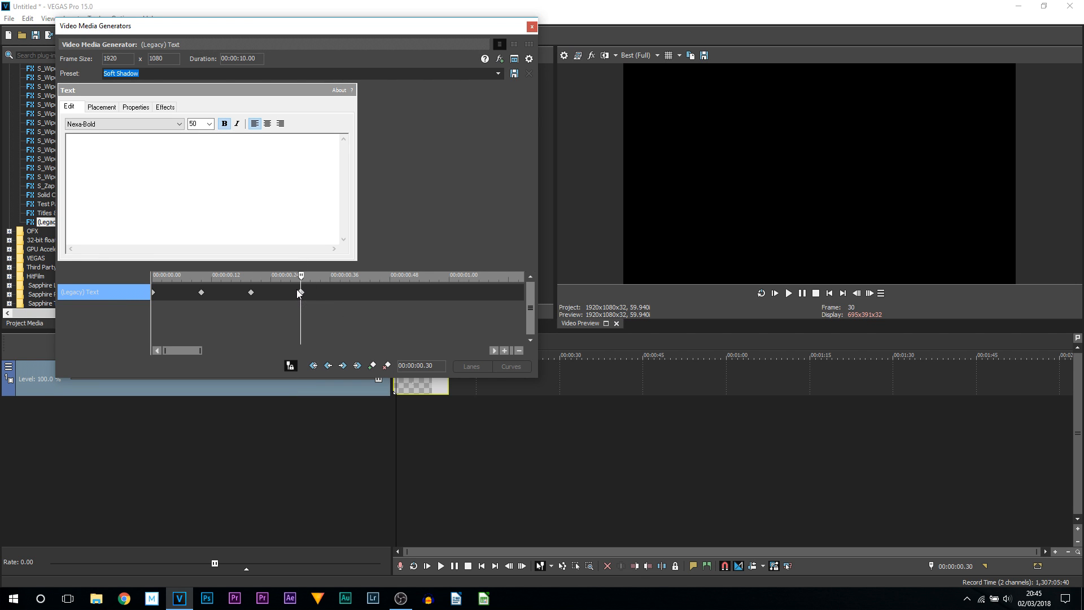
{"action": "key", "text": "Right"}
{"action": "key", "text": "Right"}
{"action": "key", "text": "Right"}
{"action": "key", "text": "Right"}
{"action": "key", "text": "Right"}
{"action": "key", "text": "Right"}
{"action": "key", "text": "Right"}
{"action": "key", "text": "Right"}
{"action": "key", "text": "Right"}
{"action": "key", "text": "Right"}
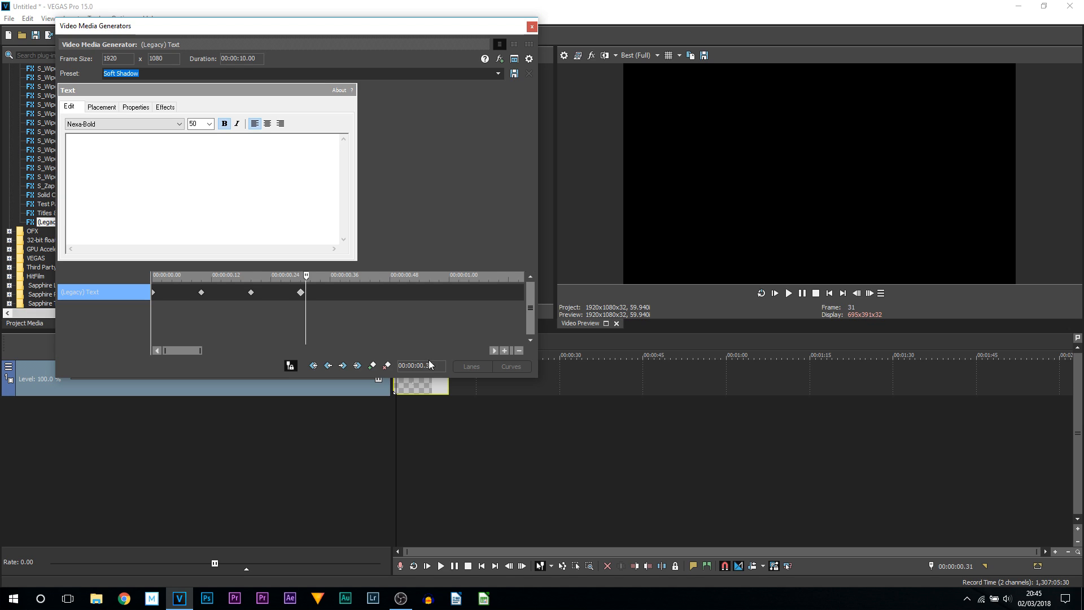
{"action": "key", "text": "ctrl+v"}
Step: Continue the blink with alternating bar and blank keyframes every ten frames up to 00:00:01.10
{"action": "key", "text": "Right"}
{"action": "key", "text": "Right"}
{"action": "key", "text": "Right"}
{"action": "key", "text": "Right"}
{"action": "key", "text": "Right"}
{"action": "key", "text": "Right"}
{"action": "key", "text": "Right"}
{"action": "key", "text": "Right"}
{"action": "key", "text": "Right"}
{"action": "key", "text": "Right"}
{"action": "scroll", "coordinate": [284, 297], "scroll_direction": "down", "scroll_amount": 3}
{"action": "left_click", "coordinate": [265, 292]}
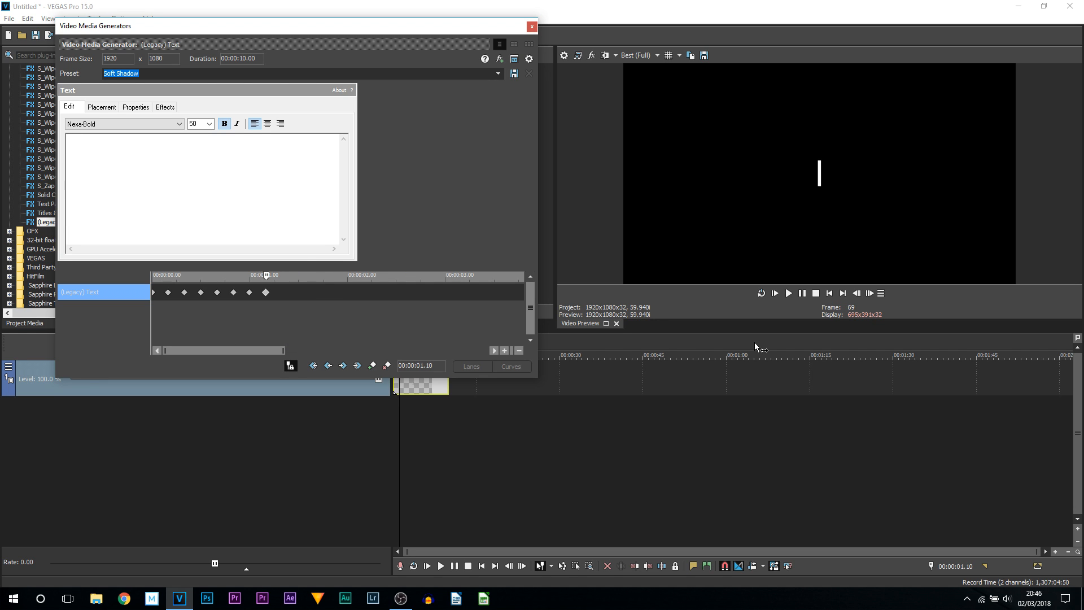
Step: Paste further alternating bar and blank keyframes at ten-frame intervals from 00:00:01.20 to 00:00:01.40
{"action": "key", "text": "Right"}
{"action": "key", "text": "Right"}
{"action": "key", "text": "Right"}
{"action": "key", "text": "Right"}
{"action": "key", "text": "Right"}
{"action": "key", "text": "Right"}
{"action": "key", "text": "Right"}
{"action": "key", "text": "Right"}
{"action": "key", "text": "Right"}
{"action": "key", "text": "Right"}
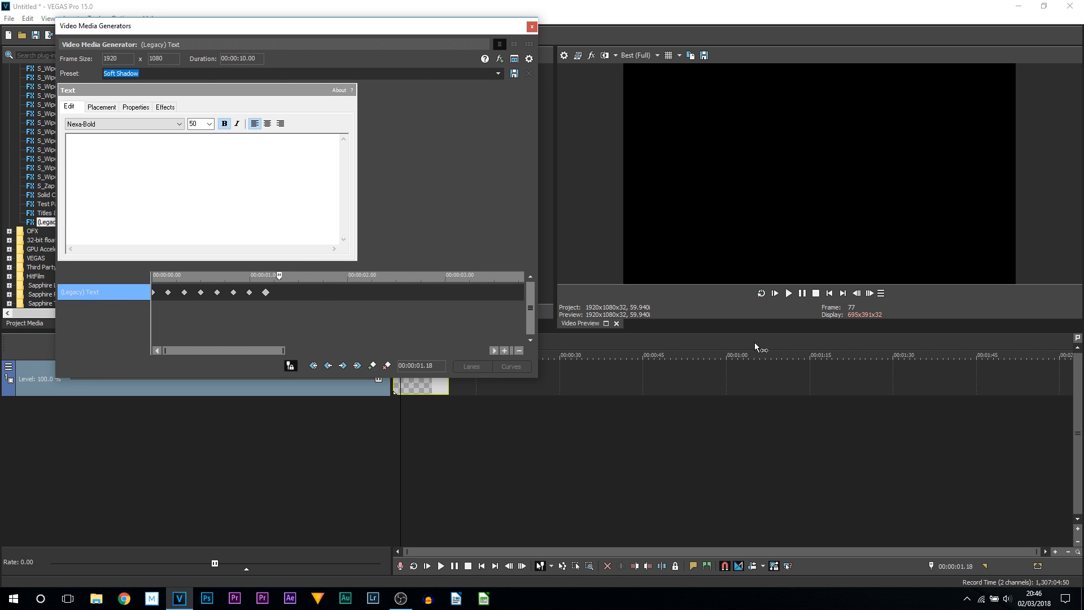
{"action": "key", "text": "ctrl+v"}
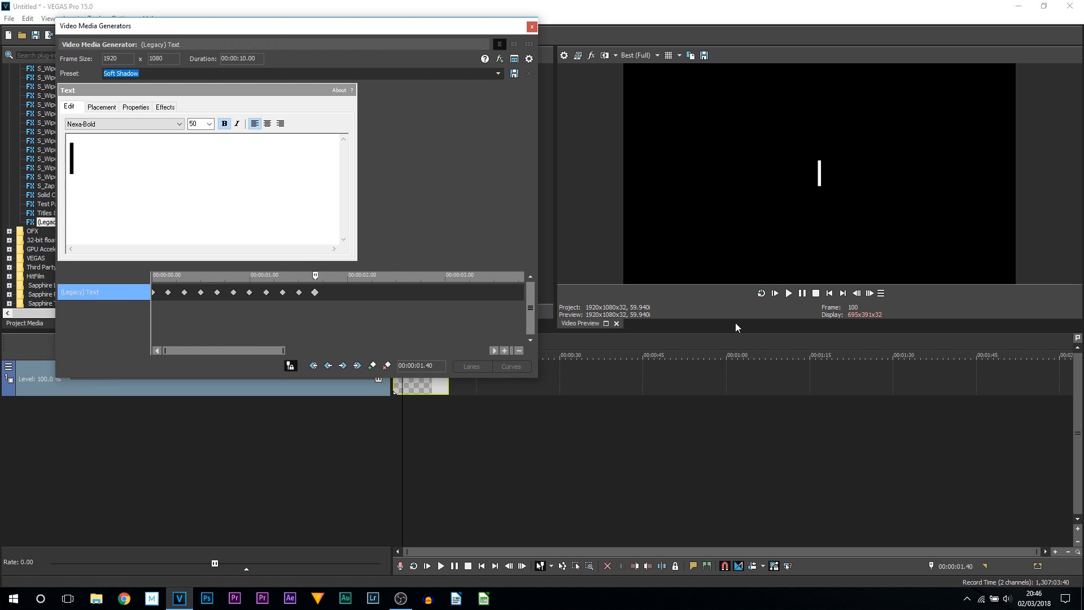
Step: Play the project from the start to check the blinking cursor animation
{"action": "left_click", "coordinate": [775, 293]}
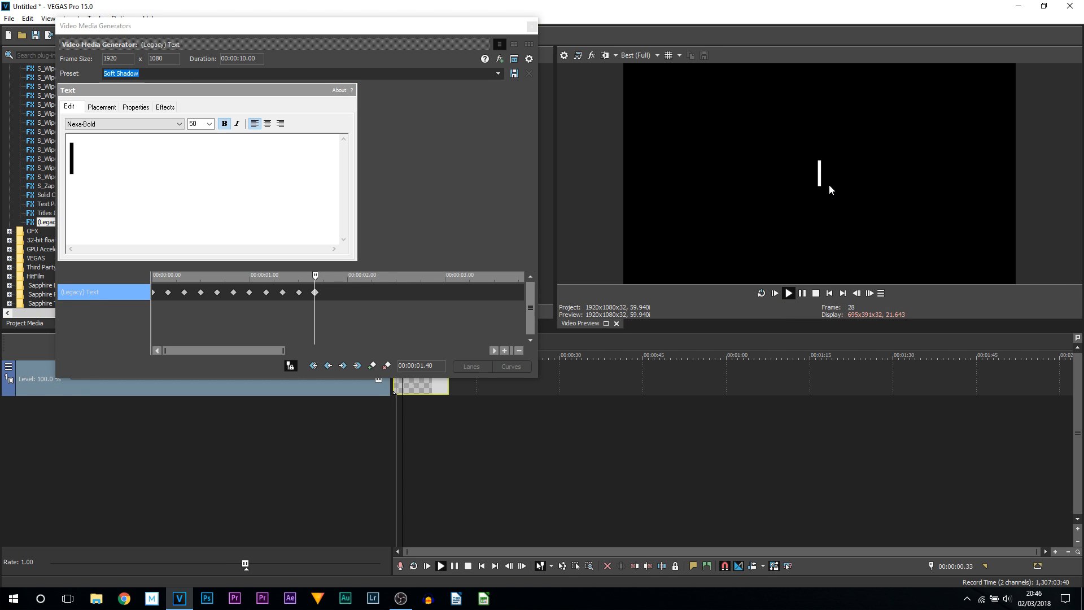
{"action": "left_click", "coordinate": [808, 294]}
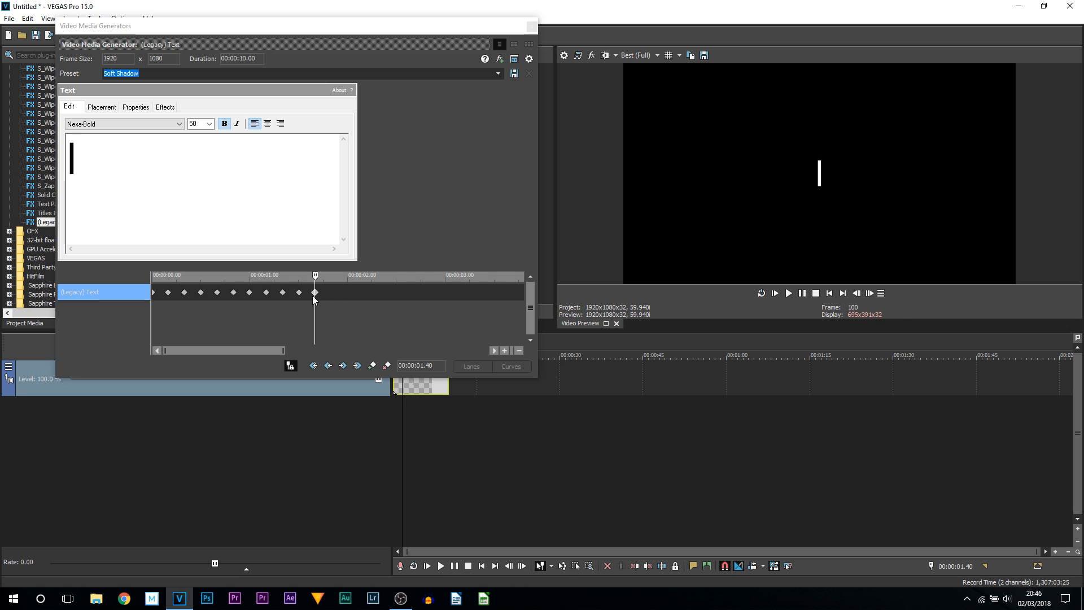
{"action": "left_click", "coordinate": [777, 293]}
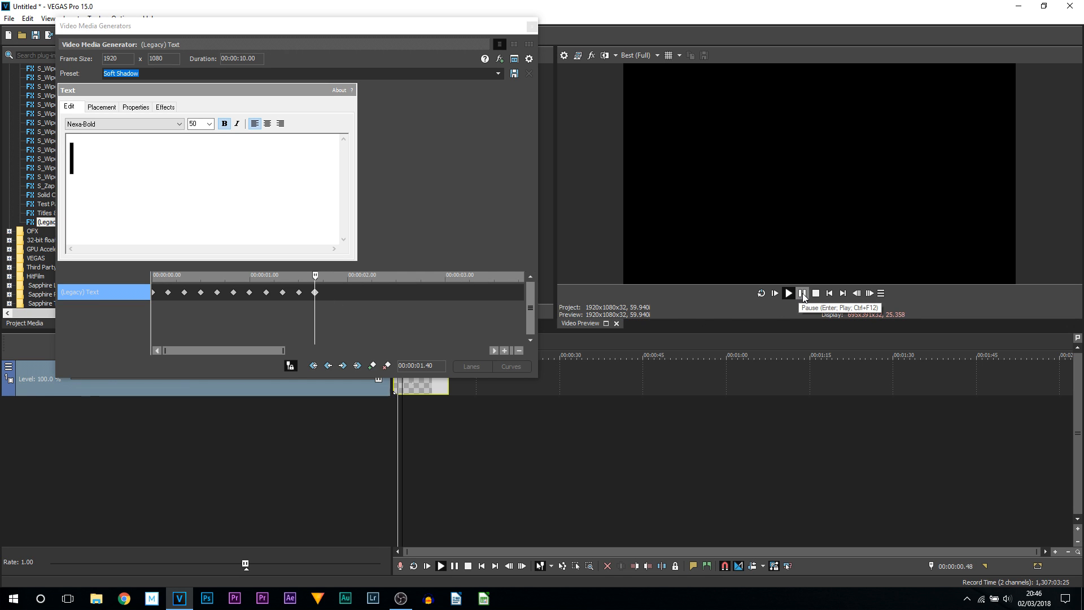
{"action": "left_click", "coordinate": [167, 292]}
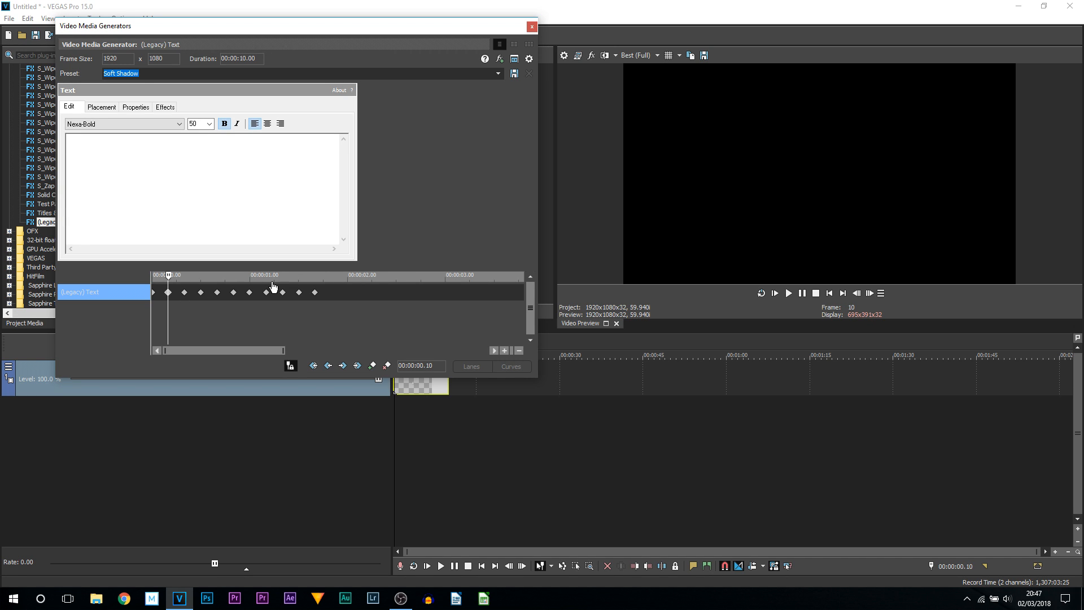
Step: Add a text keyframe at 00:00:01.50, ten frames after the last one, replacing the cursor bar with "C"
{"action": "left_click", "coordinate": [315, 292]}
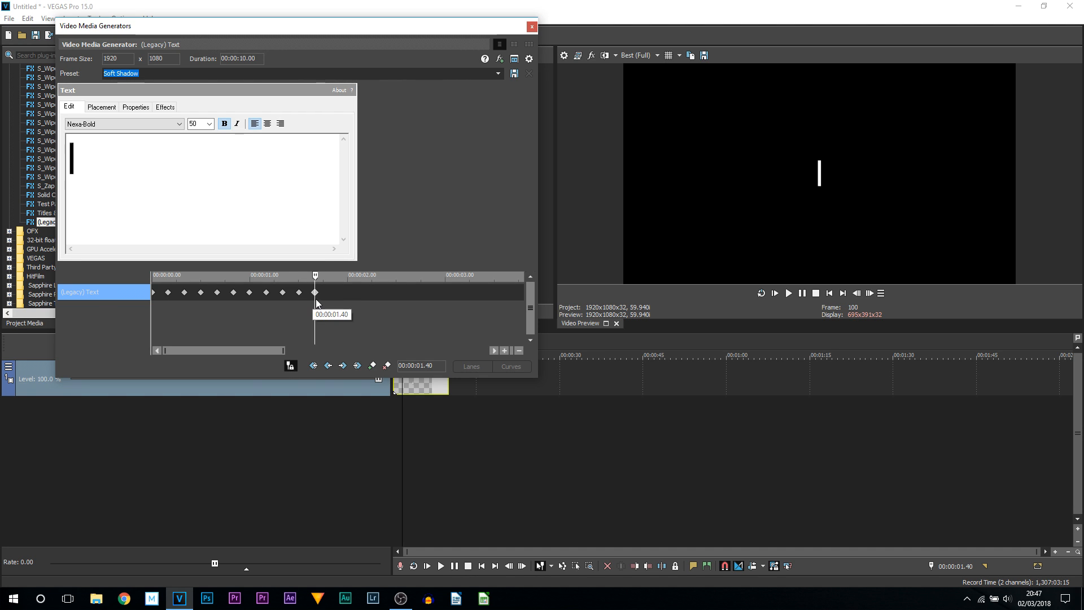
{"action": "key", "text": "Right"}
{"action": "key", "text": "Right"}
{"action": "key", "text": "Right"}
{"action": "key", "text": "Right"}
{"action": "key", "text": "Right"}
{"action": "key", "text": "Right"}
{"action": "key", "text": "Right"}
{"action": "key", "text": "Right"}
{"action": "key", "text": "Right"}
{"action": "key", "text": "Right"}
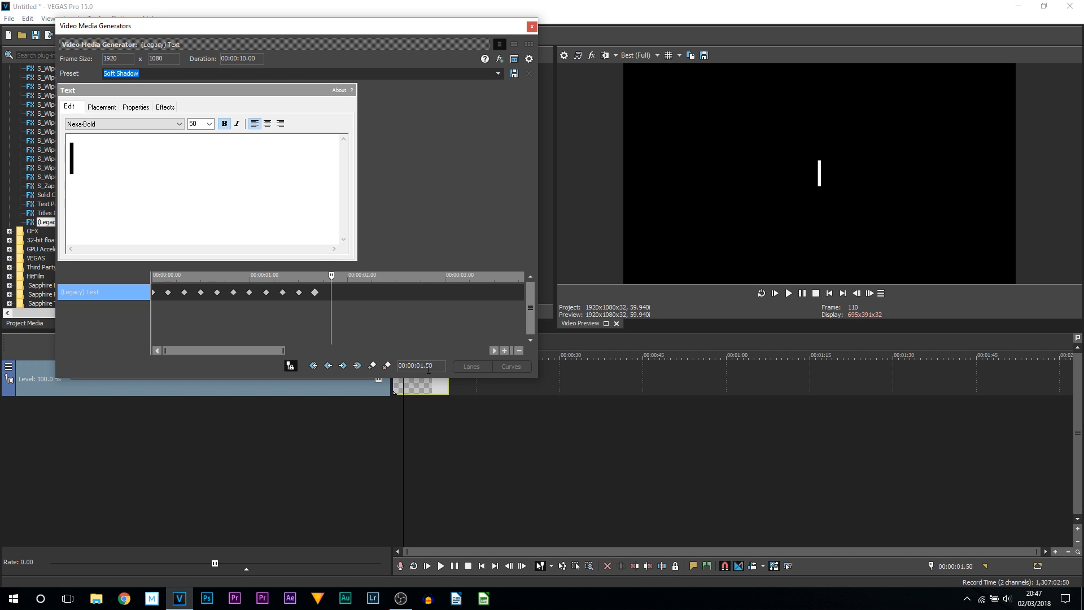
{"action": "left_click_drag", "start_coordinate": [106, 227], "coordinate": [18, 168]}
{"action": "key", "text": "Caps_Lock"}
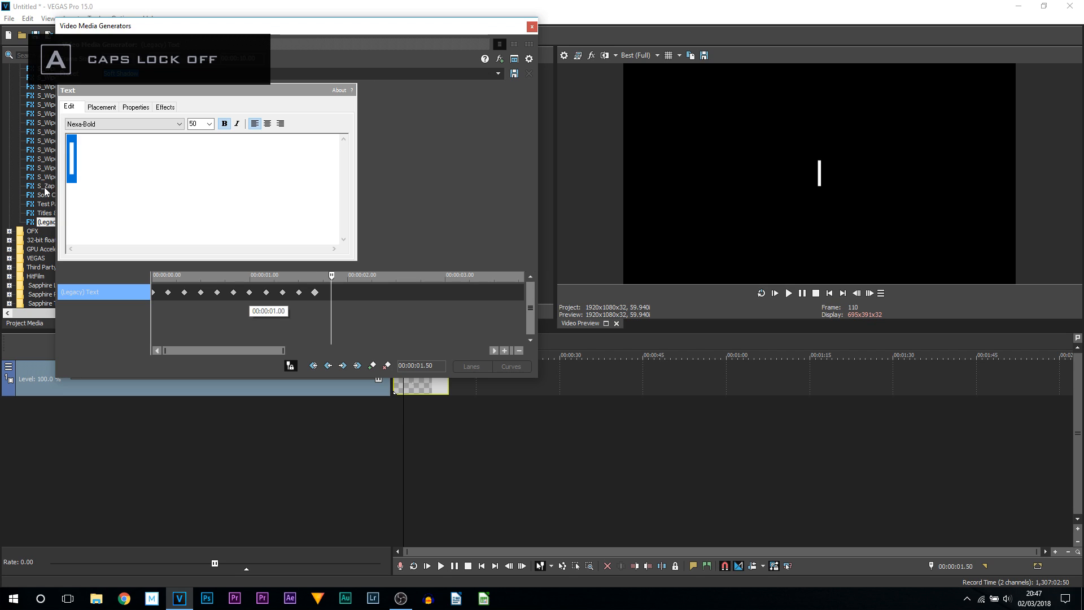
{"action": "key", "text": "Caps_Lock"}
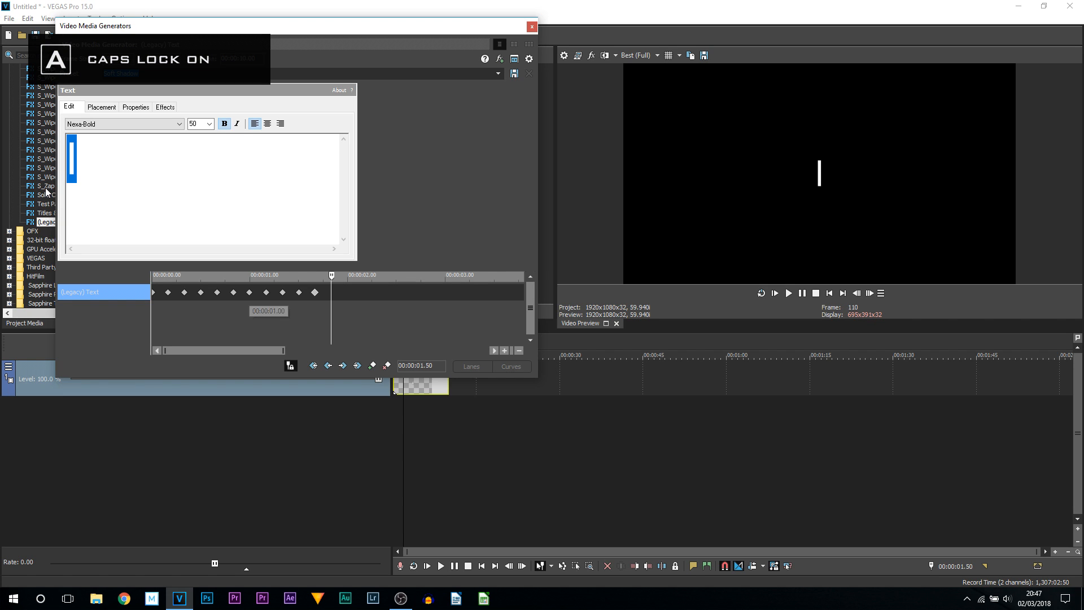
{"action": "type", "text": "C"}
Step: Append "A" to the text at 00:00:02.00 so the new keyframe reads "CA"
{"action": "left_click", "coordinate": [334, 293]}
{"action": "key", "text": "Right"}
{"action": "key", "text": "Right"}
{"action": "key", "text": "Right"}
{"action": "key", "text": "Right"}
{"action": "key", "text": "Right"}
{"action": "key", "text": "Right"}
{"action": "key", "text": "Right"}
{"action": "key", "text": "Right"}
{"action": "key", "text": "Right"}
{"action": "key", "text": "Right"}
{"action": "key", "text": "Right"}
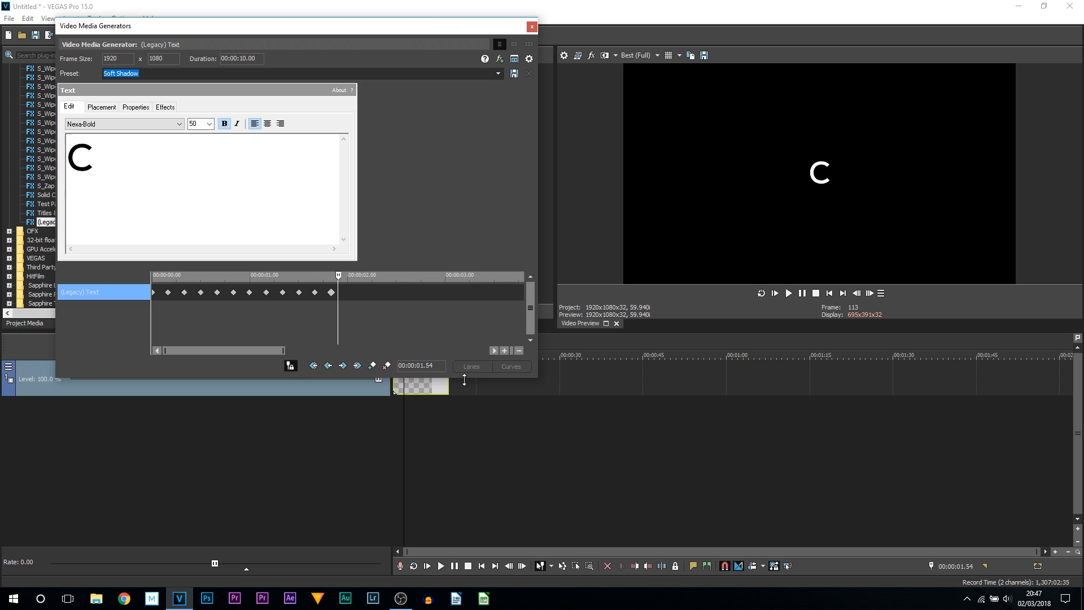
{"action": "left_click", "coordinate": [242, 168]}
{"action": "type", "text": "A"}
Step: Append "S" to the text at 00:00:02.10 to create a "CAS" keyframe
{"action": "key", "text": "Right"}
{"action": "key", "text": "Right"}
{"action": "key", "text": "Right"}
{"action": "key", "text": "Right"}
{"action": "key", "text": "Right"}
{"action": "key", "text": "Right"}
{"action": "key", "text": "Right"}
{"action": "key", "text": "Right"}
{"action": "key", "text": "Right"}
{"action": "key", "text": "Right"}
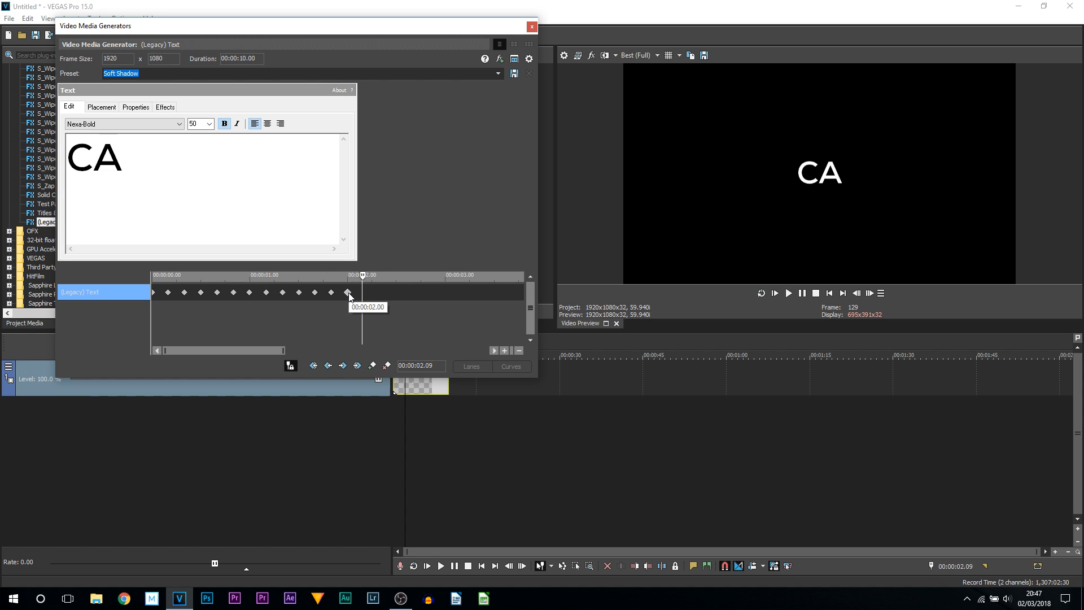
{"action": "left_click", "coordinate": [235, 199]}
{"action": "type", "text": "S"}
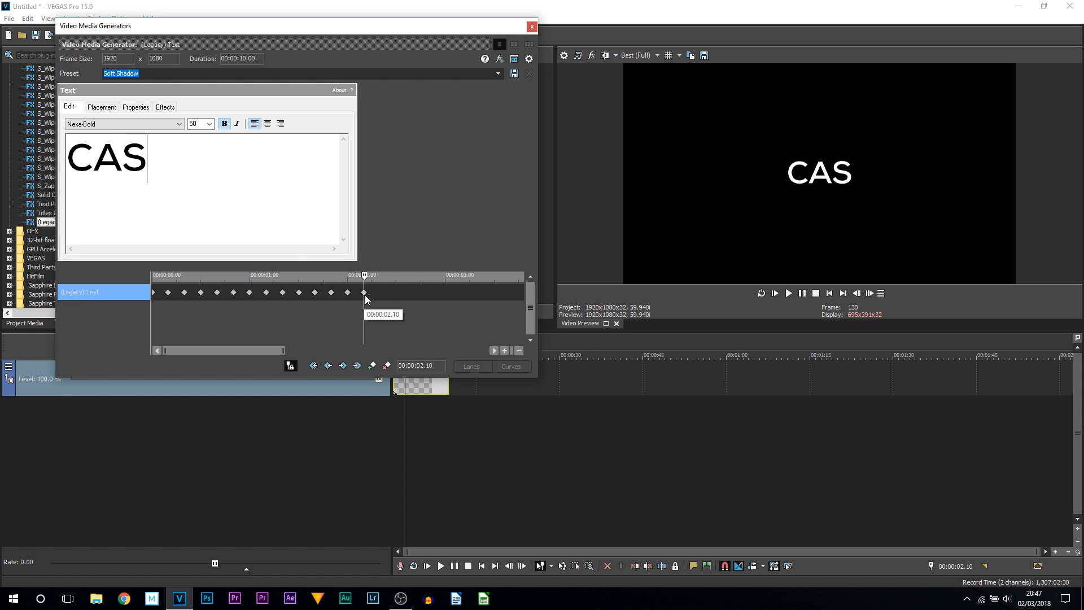
Step: Add a "CASU" keyframe at 00:00:02.20 by adding the letter "U" to the text
{"action": "key", "text": "Right"}
{"action": "key", "text": "Right"}
{"action": "key", "text": "Right"}
{"action": "key", "text": "Right"}
{"action": "key", "text": "Right"}
{"action": "key", "text": "Right"}
{"action": "key", "text": "Right"}
{"action": "key", "text": "Right"}
{"action": "key", "text": "Right"}
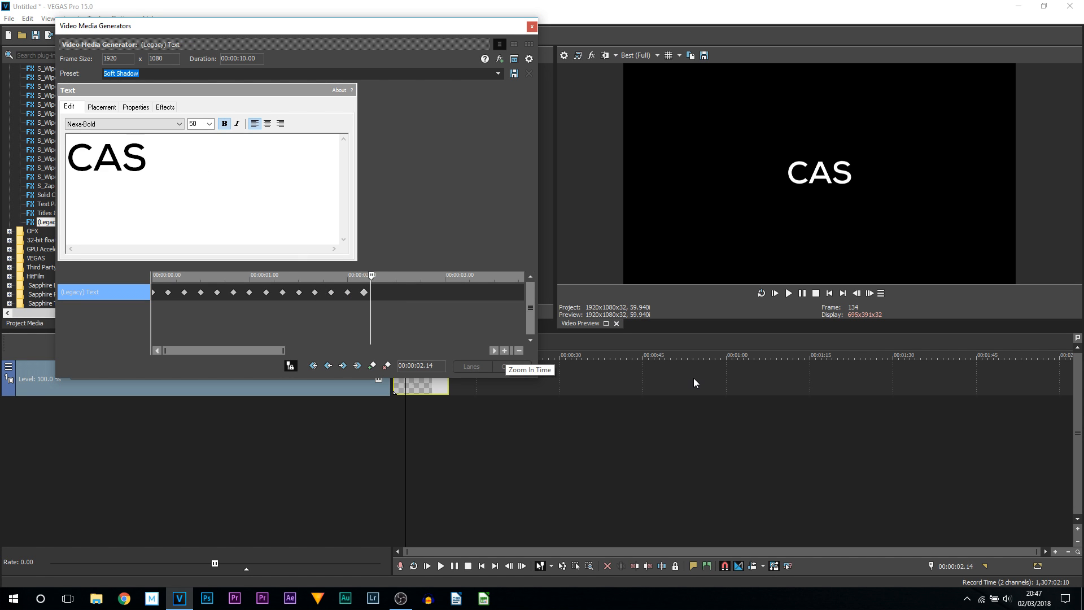
{"action": "key", "text": "Right"}
{"action": "left_click", "coordinate": [236, 193]}
{"action": "type", "text": "U"}
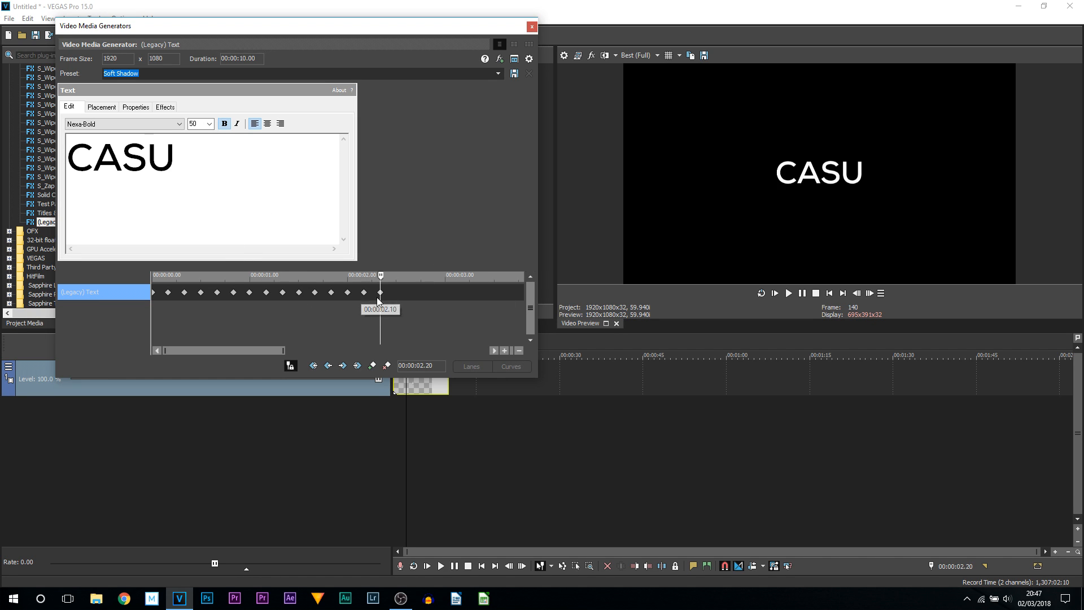
Step: Insert a deliberate typo at 00:00:02.30 by adding "4" to the text, making a "CASU4" keyframe
{"action": "key", "text": "Right"}
{"action": "key", "text": "Right"}
{"action": "key", "text": "Right"}
{"action": "key", "text": "Right"}
{"action": "key", "text": "Right"}
{"action": "key", "text": "Right"}
{"action": "key", "text": "Right"}
{"action": "key", "text": "Right"}
{"action": "key", "text": "Right"}
{"action": "key", "text": "Right"}
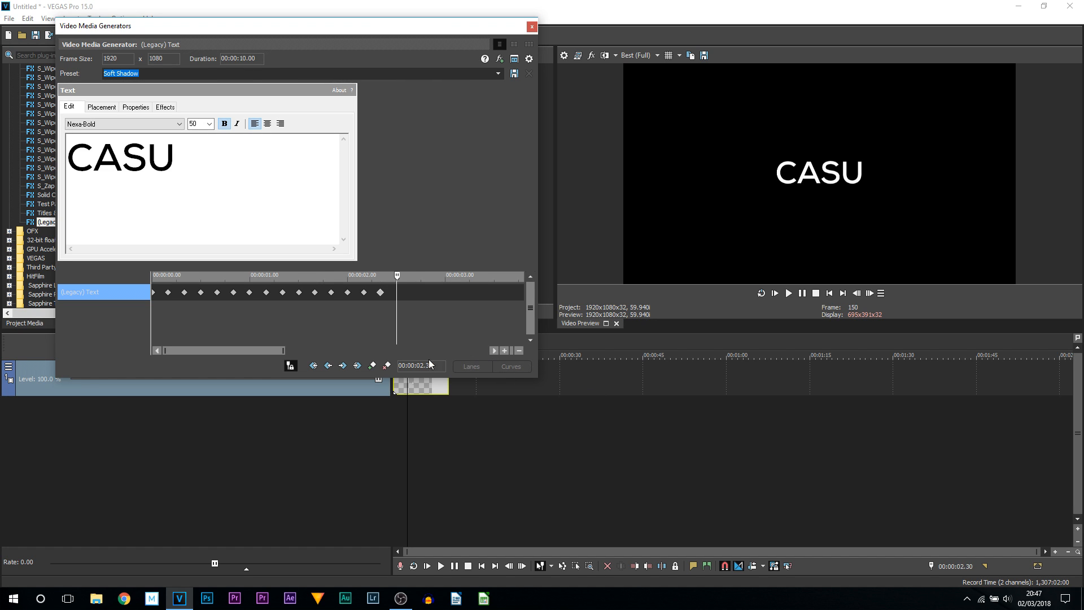
{"action": "type", "text": "4"}
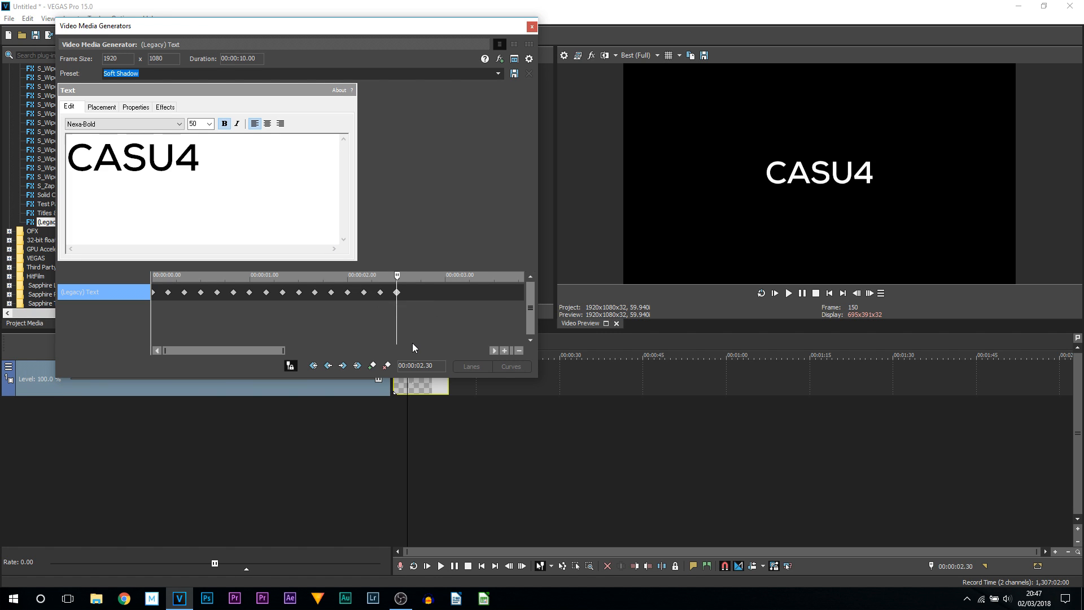
Step: Delete the "4" at 00:00:02.40 so that a keyframe there reads "CASU" again
{"action": "key", "text": "Right"}
{"action": "key", "text": "Right"}
{"action": "key", "text": "Right"}
{"action": "key", "text": "Right"}
{"action": "key", "text": "Right"}
{"action": "key", "text": "Right"}
{"action": "key", "text": "Right"}
{"action": "left_click", "coordinate": [412, 343]}
{"action": "left_click", "coordinate": [231, 195]}
{"action": "key", "text": "BackSpace"}
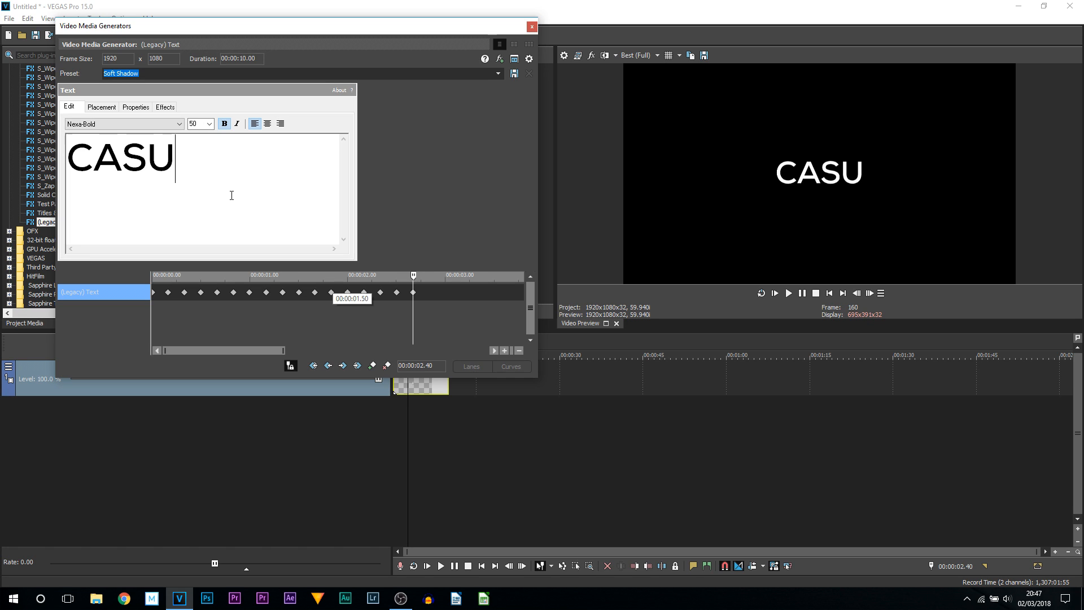
{"action": "left_click", "coordinate": [415, 293]}
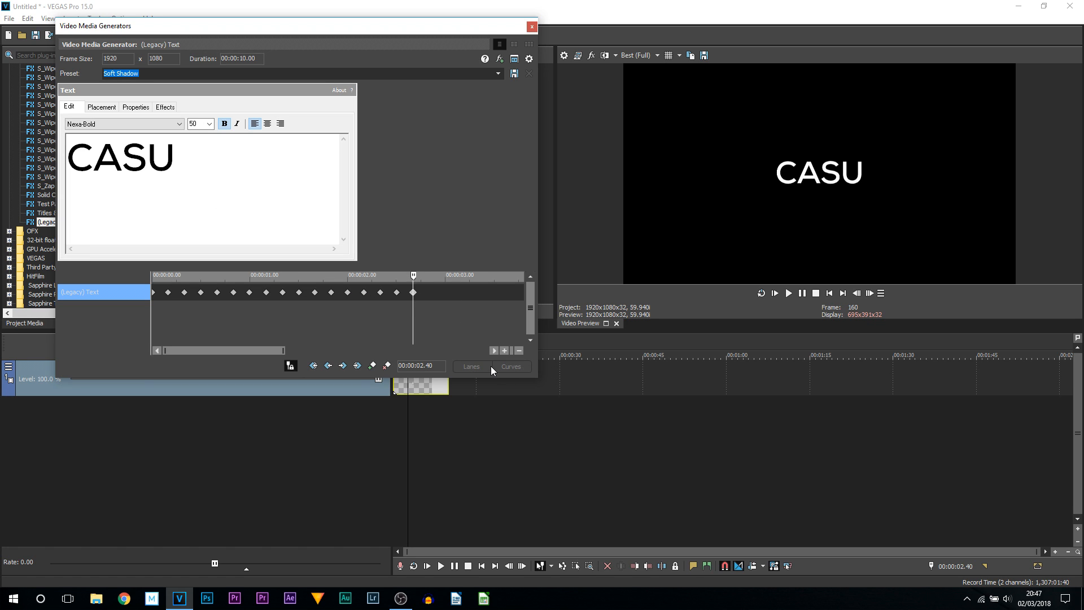
Step: Append "A" to the text at 00:00:02.50 to create a "CASUA" keyframe
{"action": "key", "text": "Right"}
{"action": "key", "text": "Right"}
{"action": "key", "text": "Right"}
{"action": "key", "text": "Right"}
{"action": "key", "text": "Right"}
{"action": "key", "text": "Right"}
{"action": "key", "text": "Right"}
{"action": "key", "text": "Right"}
{"action": "key", "text": "Right"}
{"action": "key", "text": "Right"}
{"action": "left_click", "coordinate": [304, 232]}
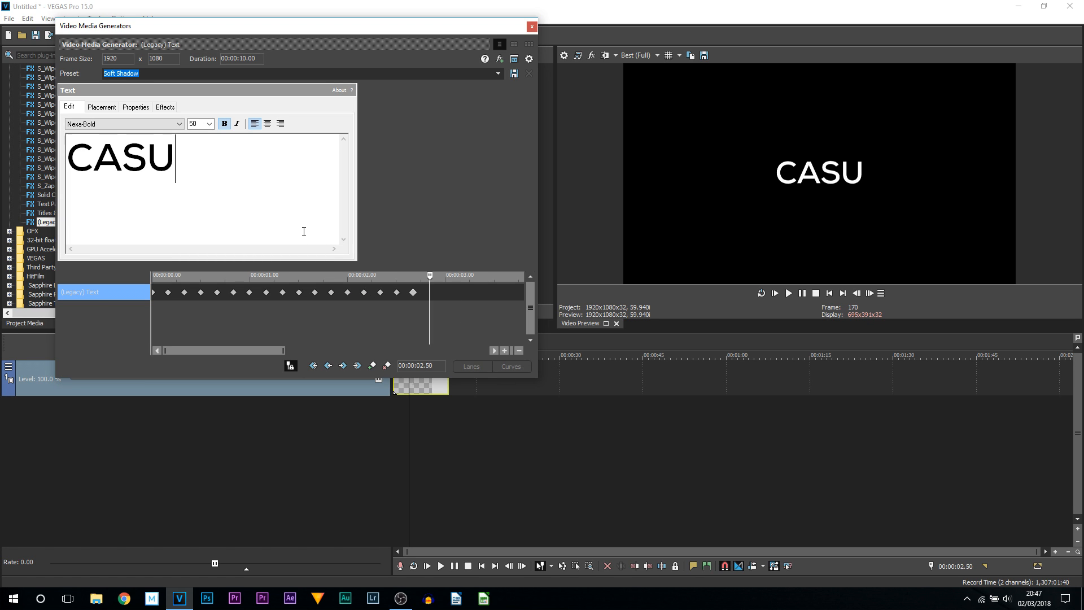
{"action": "type", "text": "A"}
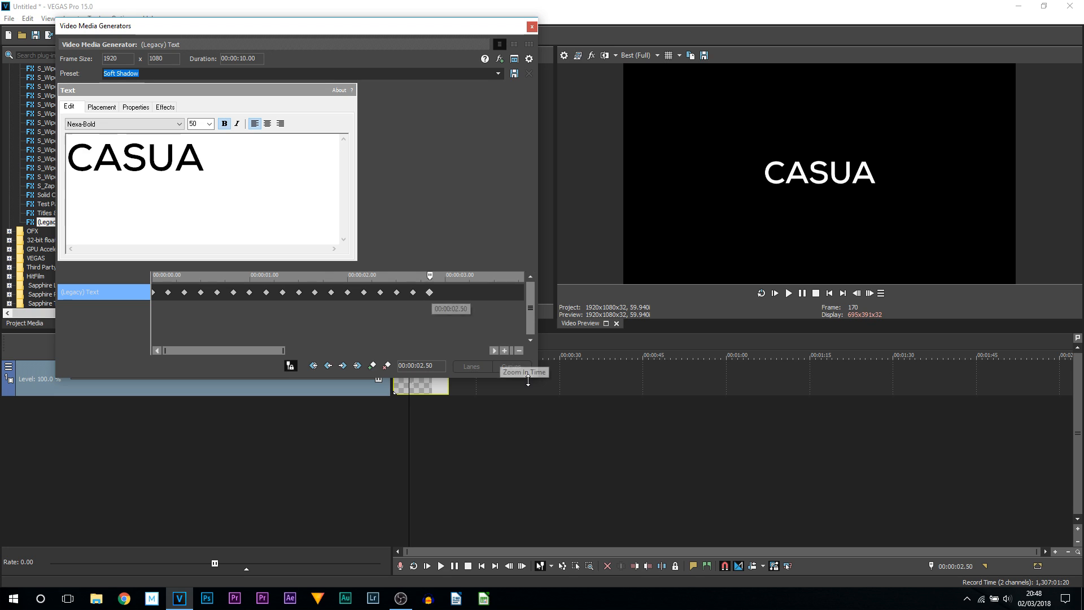
Step: Append "L" to the text at 00:00:03.00 to create a "CASUAL" keyframe
{"action": "key", "text": "Right"}
{"action": "key", "text": "Right"}
{"action": "key", "text": "Right"}
{"action": "key", "text": "Right"}
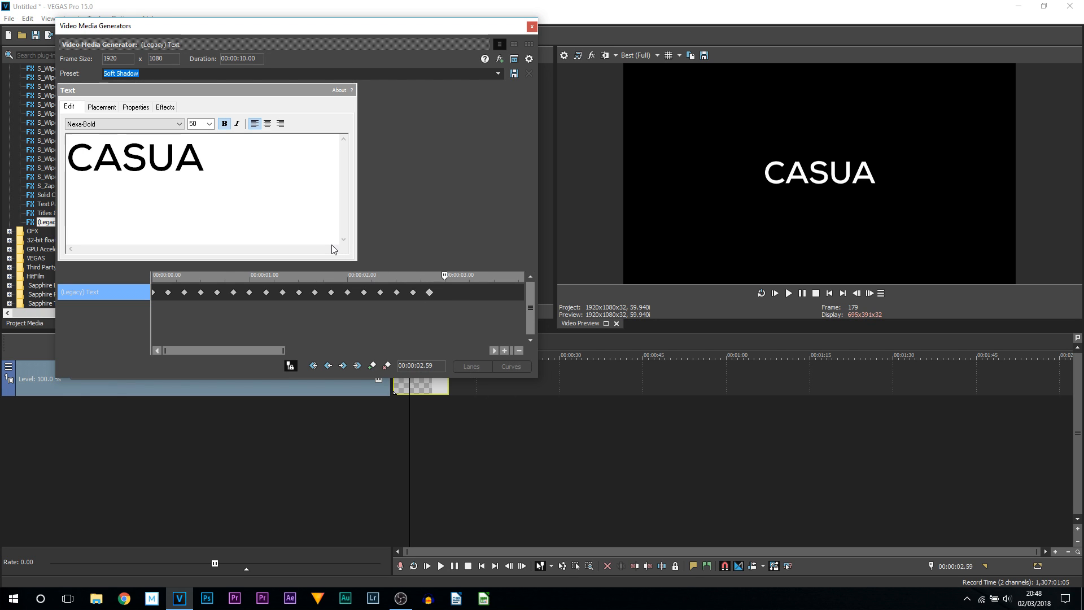
{"action": "left_click", "coordinate": [321, 232]}
{"action": "type", "text": "L"}
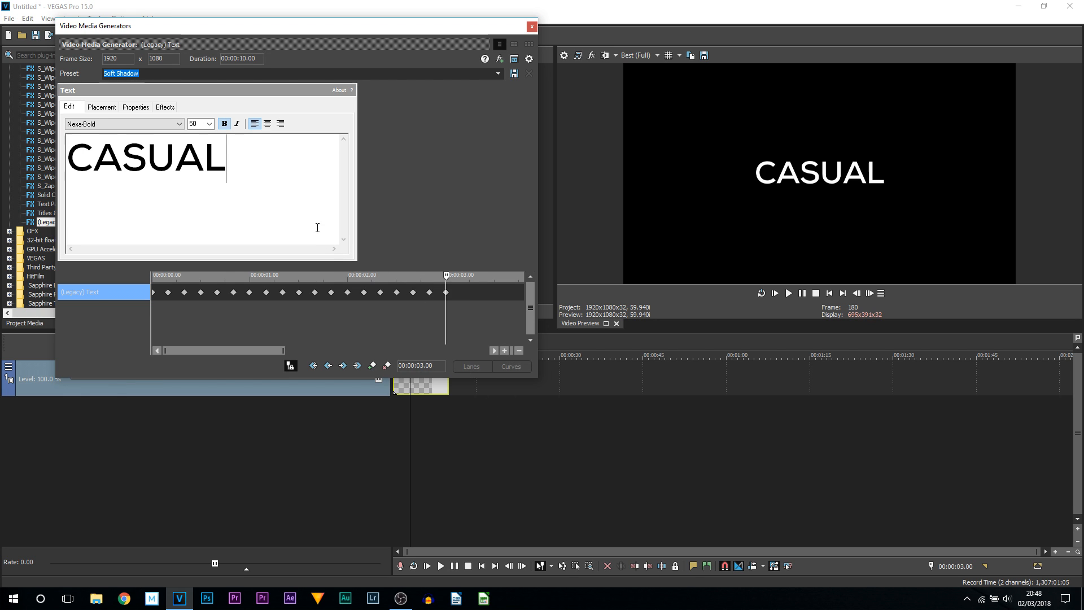
Step: Play back the typing part of the animation from just before the first letter to check its timing
{"action": "left_click", "coordinate": [787, 293]}
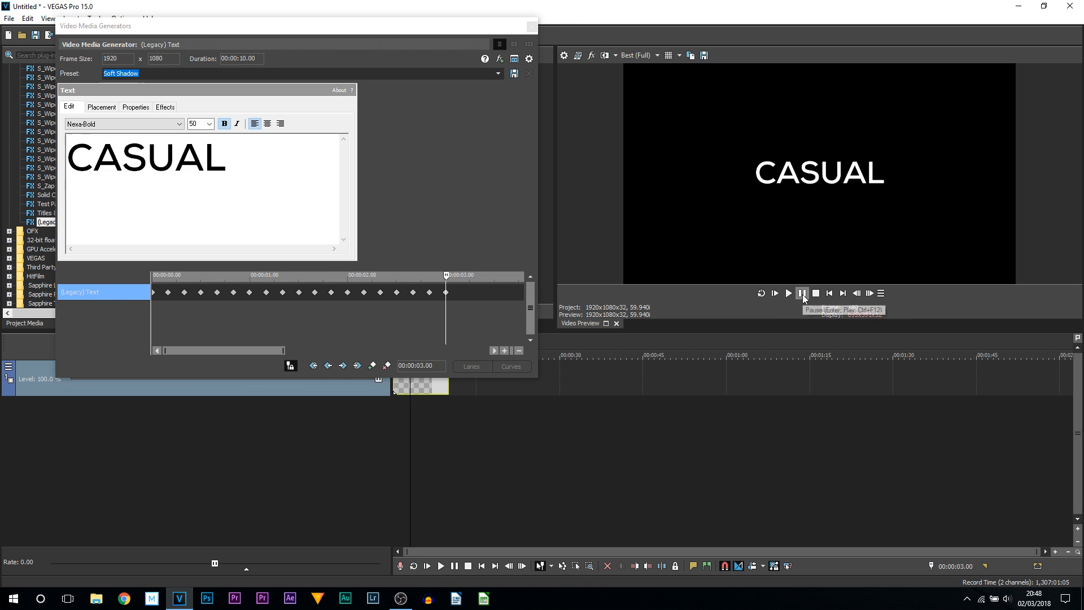
{"action": "left_click", "coordinate": [347, 318]}
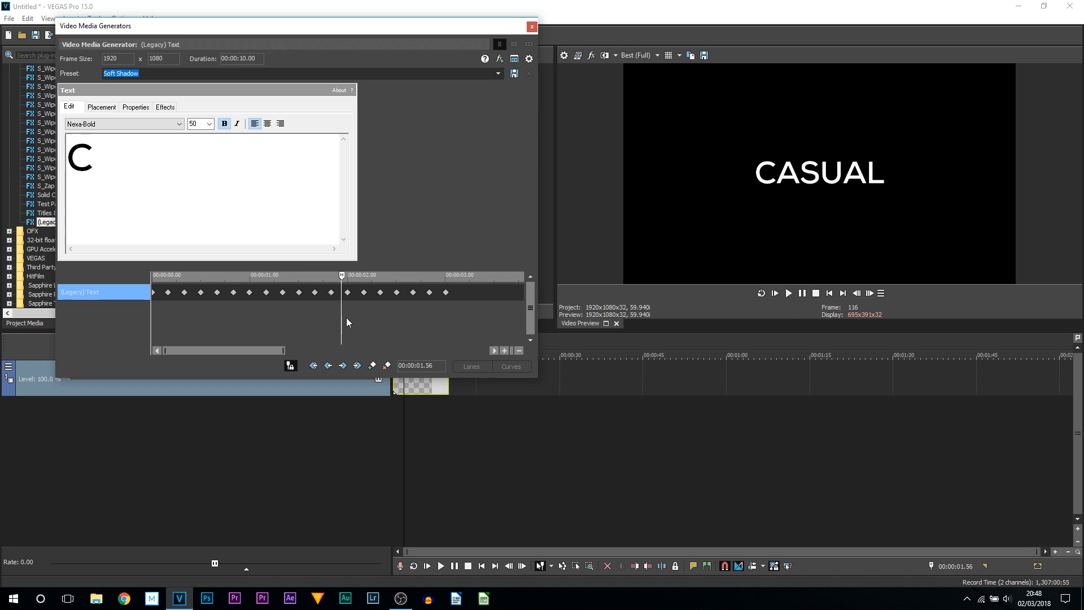
{"action": "left_click", "coordinate": [804, 293]}
{"action": "left_click", "coordinate": [804, 293]}
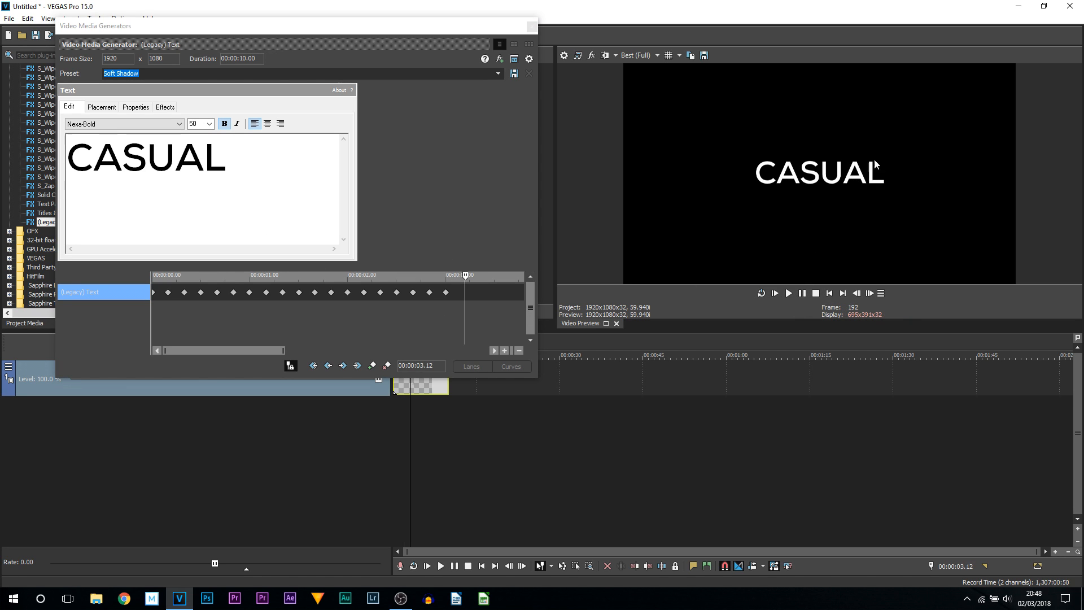
{"action": "left_click", "coordinate": [308, 322]}
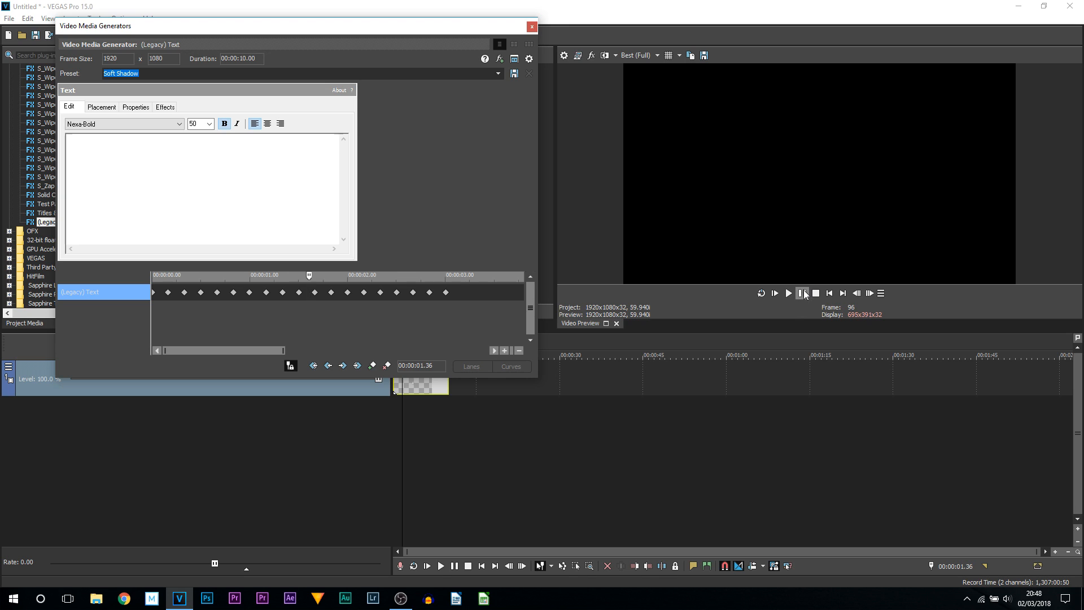
{"action": "left_click", "coordinate": [804, 294]}
Step: Create a keyframe at 00:00:03.10 that holds the "CASUAL" text for a pause between words
{"action": "left_click", "coordinate": [446, 293]}
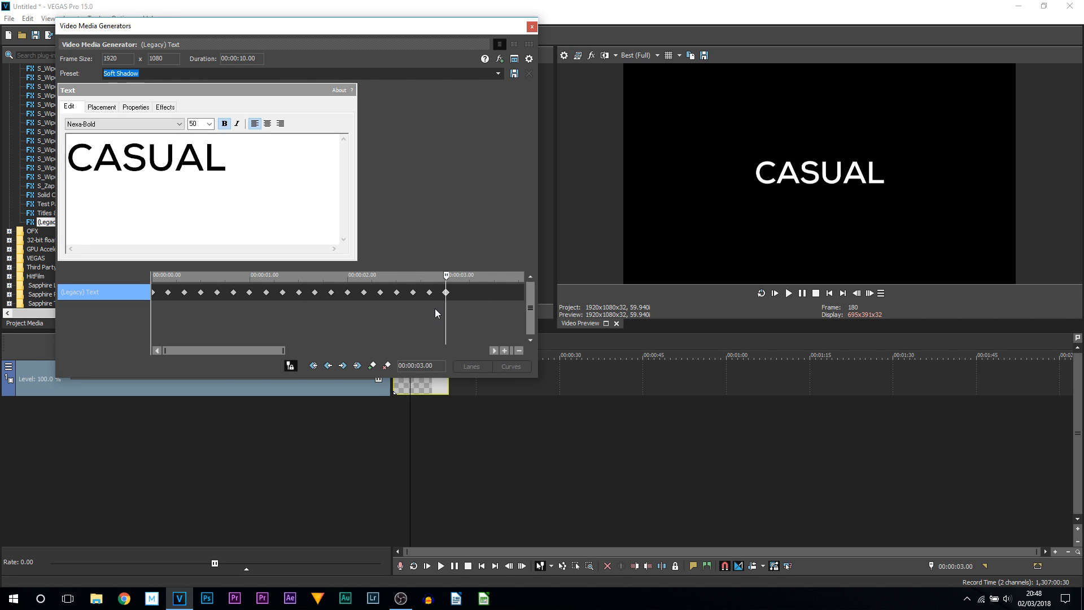
{"action": "key", "text": "Right"}
{"action": "key", "text": "Right"}
{"action": "key", "text": "Right"}
{"action": "key", "text": "Right"}
{"action": "key", "text": "Right"}
{"action": "key", "text": "Right"}
{"action": "key", "text": "Right"}
{"action": "key", "text": "Right"}
{"action": "key", "text": "Right"}
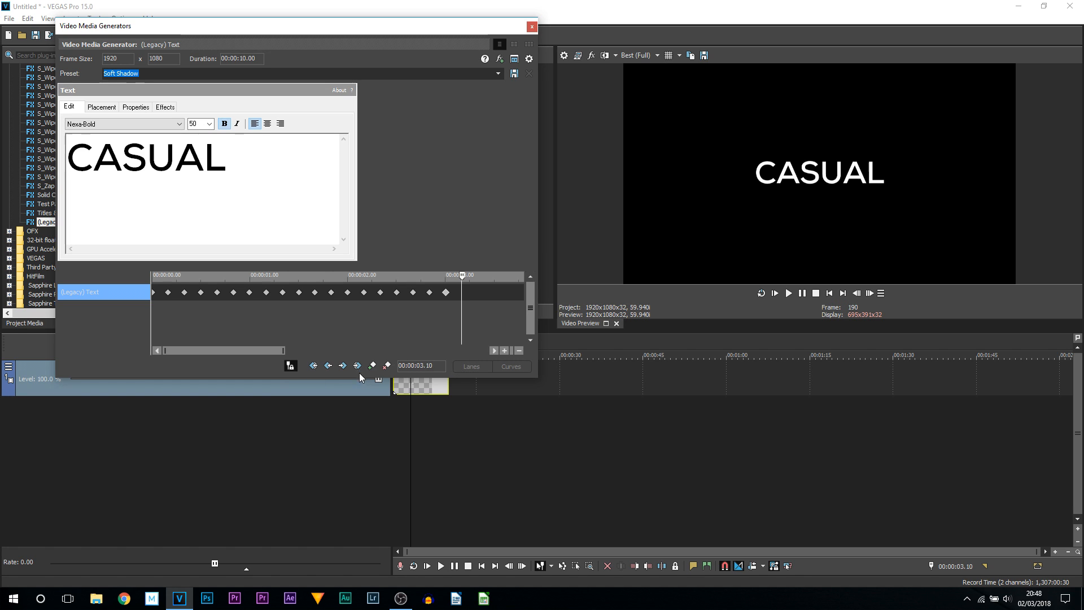
{"action": "left_click", "coordinate": [371, 367]}
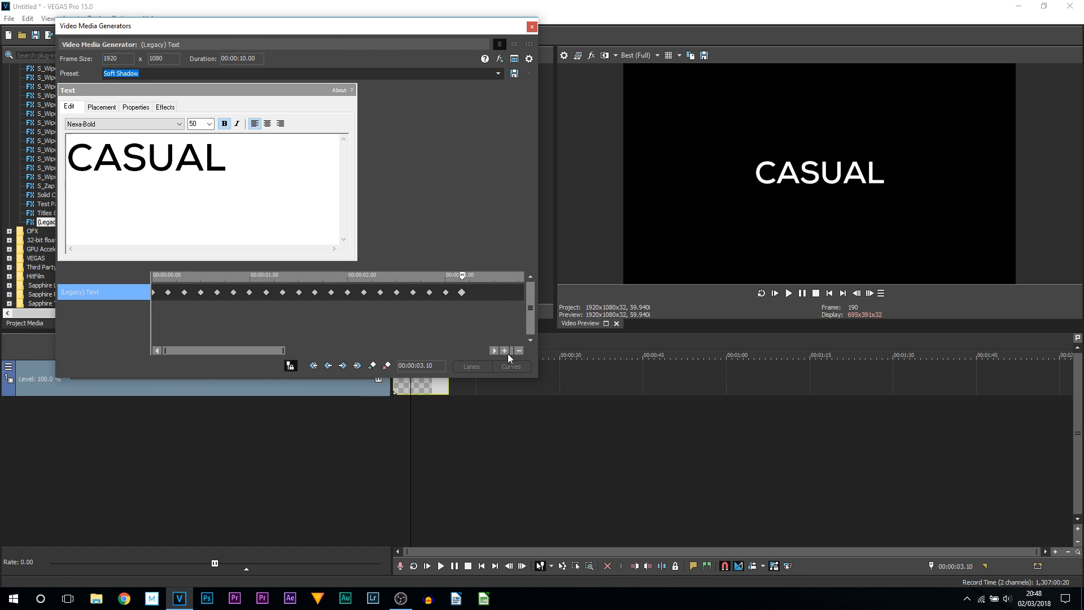
Step: Append "S" to the text at 00:00:03.20 to create a "CASUALS" keyframe
{"action": "key", "text": "Right"}
{"action": "key", "text": "Right"}
{"action": "key", "text": "Right"}
{"action": "key", "text": "Right"}
{"action": "key", "text": "Right"}
{"action": "key", "text": "Right"}
{"action": "key", "text": "Right"}
{"action": "key", "text": "Right"}
{"action": "key", "text": "Right"}
{"action": "left_click", "coordinate": [275, 218]}
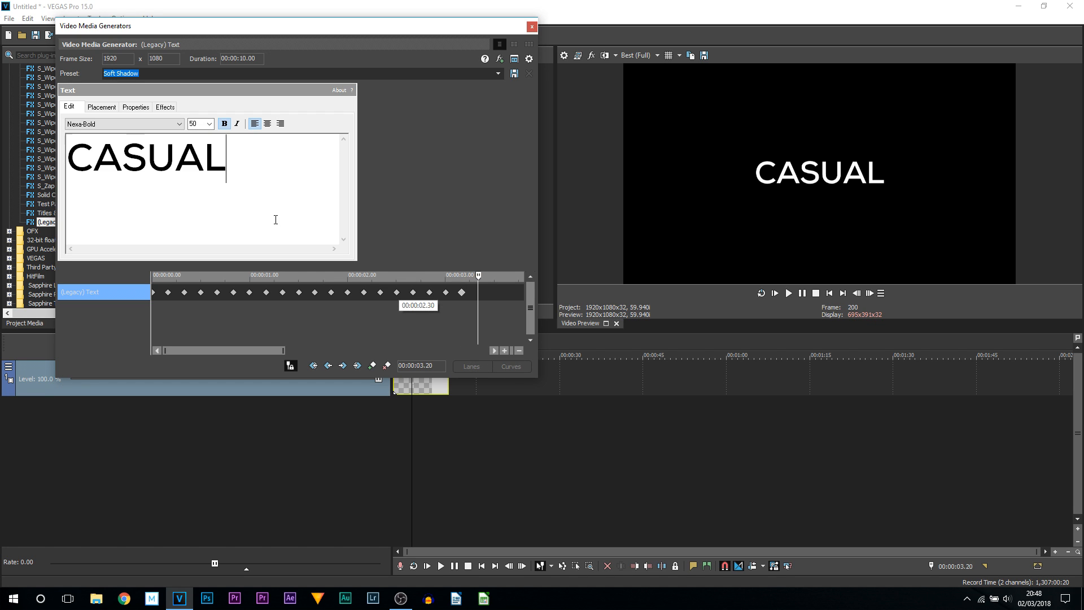
{"action": "type", "text": "S"}
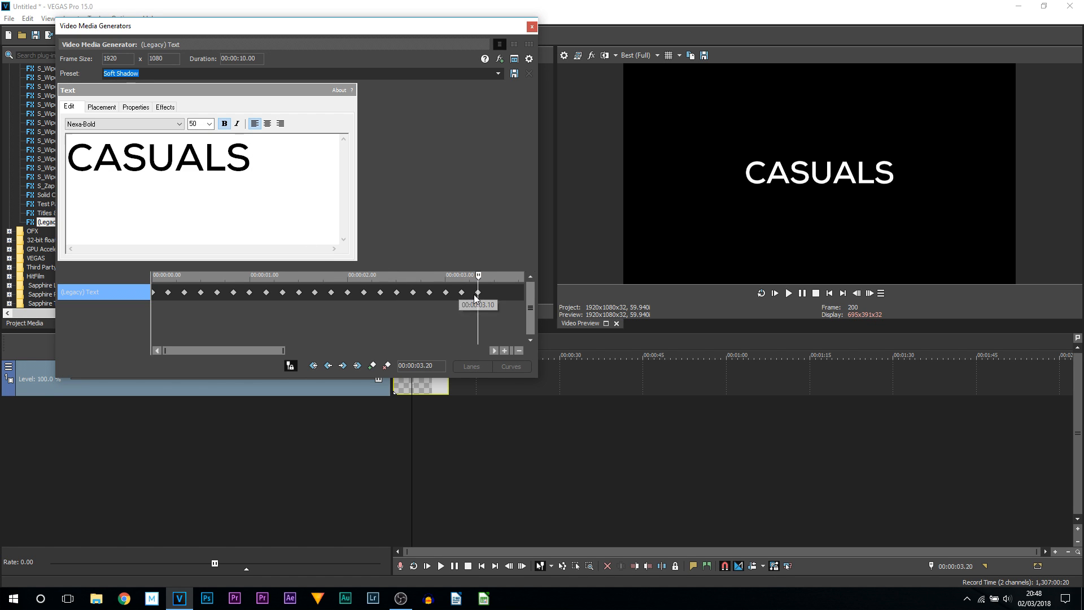
Step: Append "A" to the text at 00:00:03.30 to create a "CASUALSA" keyframe
{"action": "key", "text": "Right"}
{"action": "key", "text": "Right"}
{"action": "key", "text": "Right"}
{"action": "key", "text": "Right"}
{"action": "key", "text": "Right"}
{"action": "key", "text": "Right"}
{"action": "key", "text": "Right"}
{"action": "left_click", "coordinate": [314, 218]}
{"action": "type", "text": "A"}
Step: Append "V" to the text at 00:00:03.40 to create a "CASUALSAV" keyframe
{"action": "key", "text": "Right"}
{"action": "key", "text": "Right"}
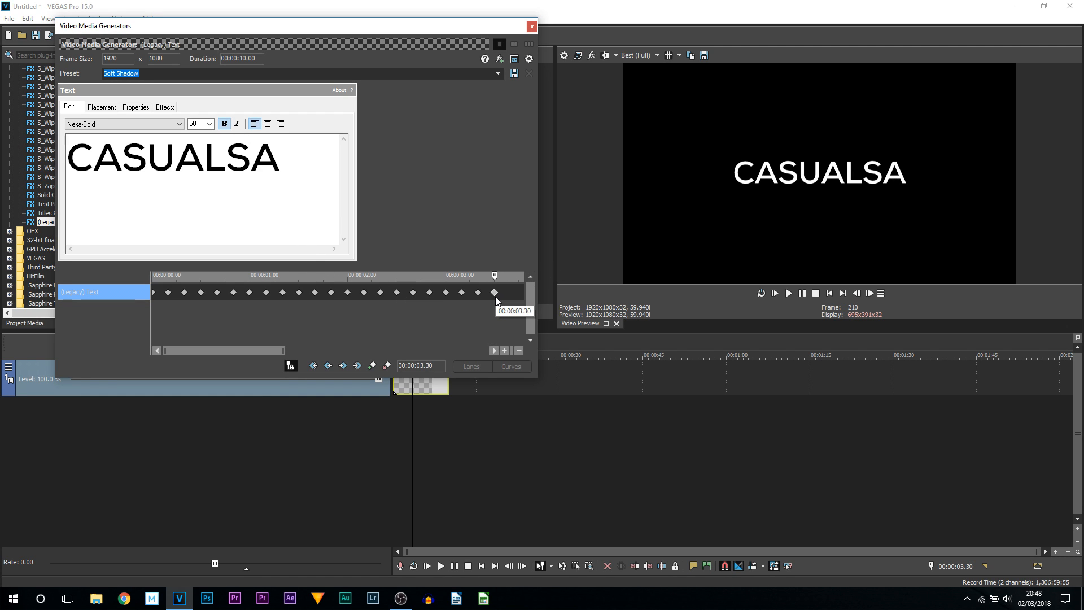
{"action": "key", "text": "Right"}
{"action": "key", "text": "Right"}
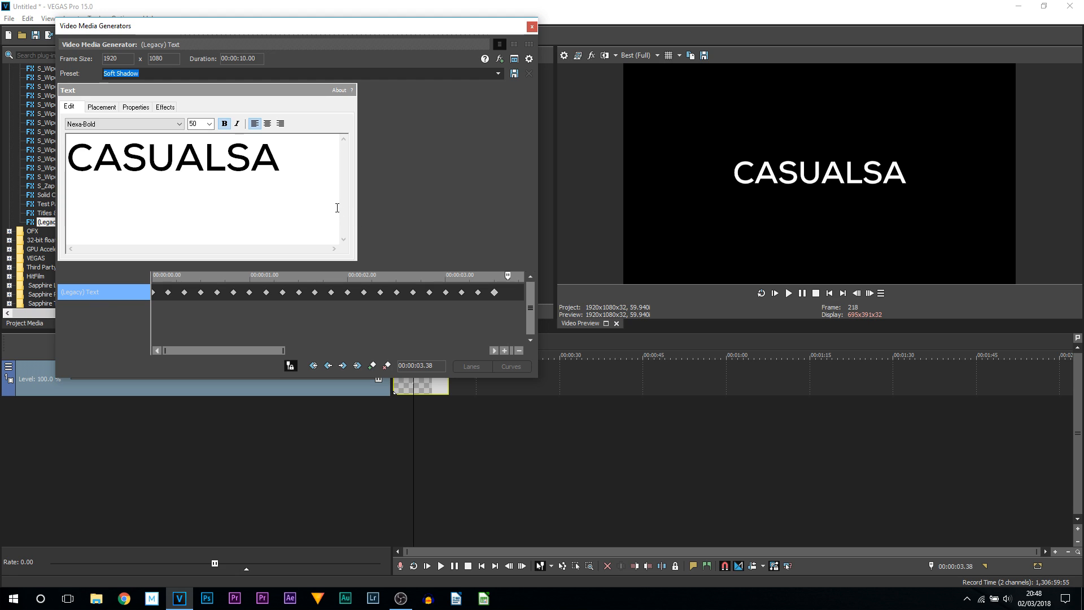
{"action": "type", "text": "V"}
Step: Append "A" to the text at 00:00:03.50 to create a "CASUALSAVA" keyframe
{"action": "key", "text": "Right"}
{"action": "key", "text": "Right"}
{"action": "key", "text": "Right"}
{"action": "key", "text": "Right"}
{"action": "key", "text": "Right"}
{"action": "key", "text": "Right"}
{"action": "key", "text": "Right"}
{"action": "key", "text": "Right"}
{"action": "key", "text": "Right"}
{"action": "key", "text": "Right"}
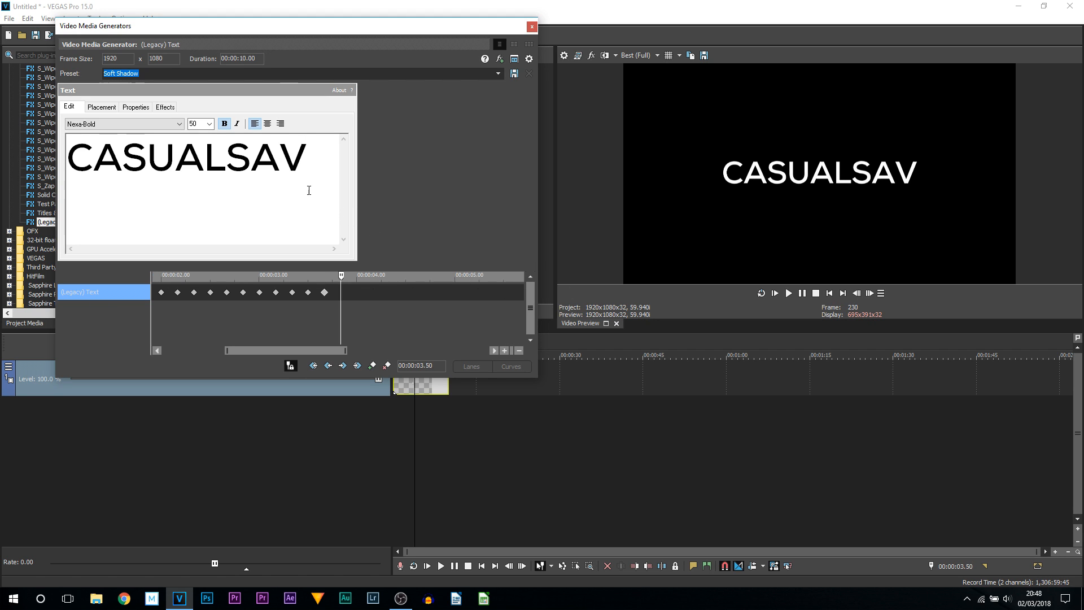
{"action": "type", "text": "A"}
Step: Append "G" to the text at 00:00:04.00 to create a "CASUALSAVAG" keyframe
{"action": "key", "text": "Right"}
{"action": "key", "text": "Right"}
{"action": "key", "text": "Right"}
{"action": "key", "text": "Right"}
{"action": "key", "text": "Right"}
{"action": "key", "text": "Right"}
{"action": "key", "text": "Right"}
{"action": "key", "text": "Right"}
{"action": "key", "text": "Right"}
{"action": "key", "text": "Right"}
{"action": "type", "text": "G"}
Step: Append "E" at 00:00:04.10 to complete the "CASUALSAVAGE" keyframe, and close the text generator
{"action": "key", "text": "Right"}
{"action": "key", "text": "Right"}
{"action": "key", "text": "Right"}
{"action": "key", "text": "Right"}
{"action": "key", "text": "Right"}
{"action": "key", "text": "Right"}
{"action": "key", "text": "Right"}
{"action": "key", "text": "Right"}
{"action": "key", "text": "Right"}
{"action": "key", "text": "Right"}
{"action": "type", "text": "E"}
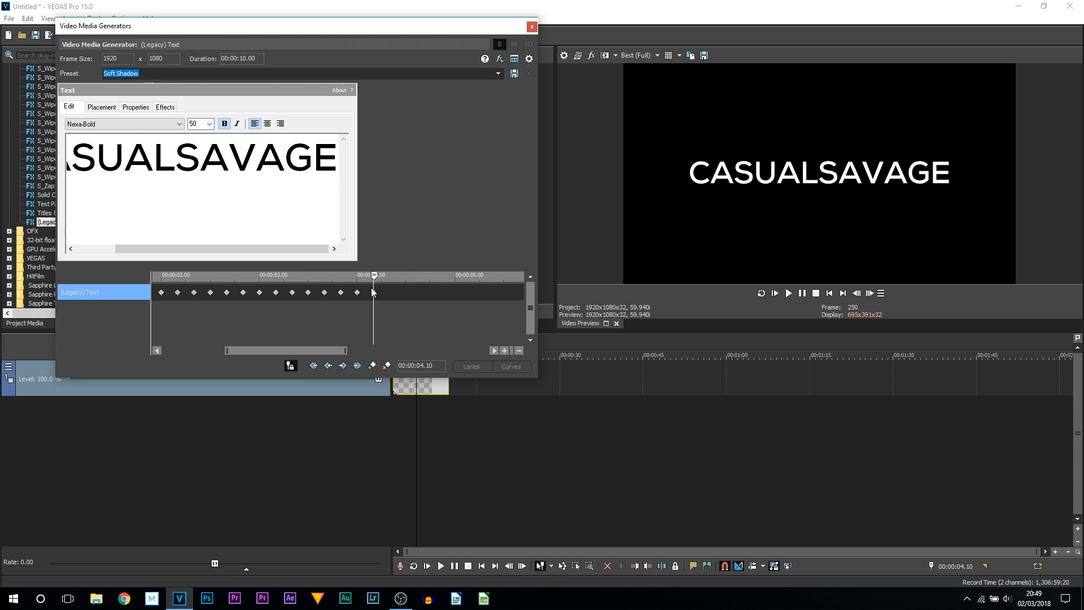
{"action": "left_click", "coordinate": [532, 27]}
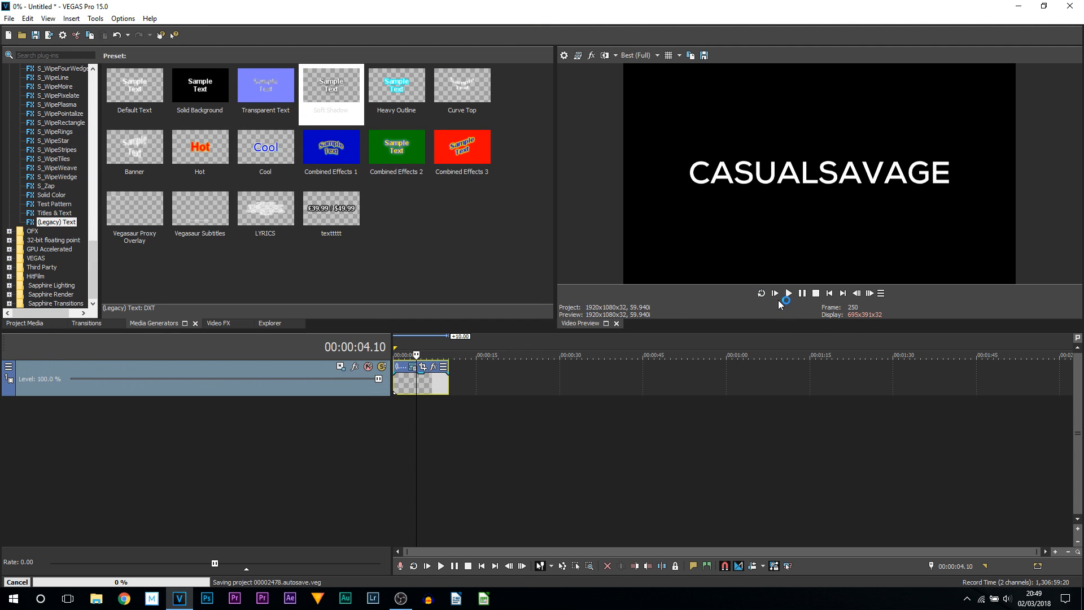
Step: Play the typing animation from the start of the timeline to review it
{"action": "left_click", "coordinate": [396, 385]}
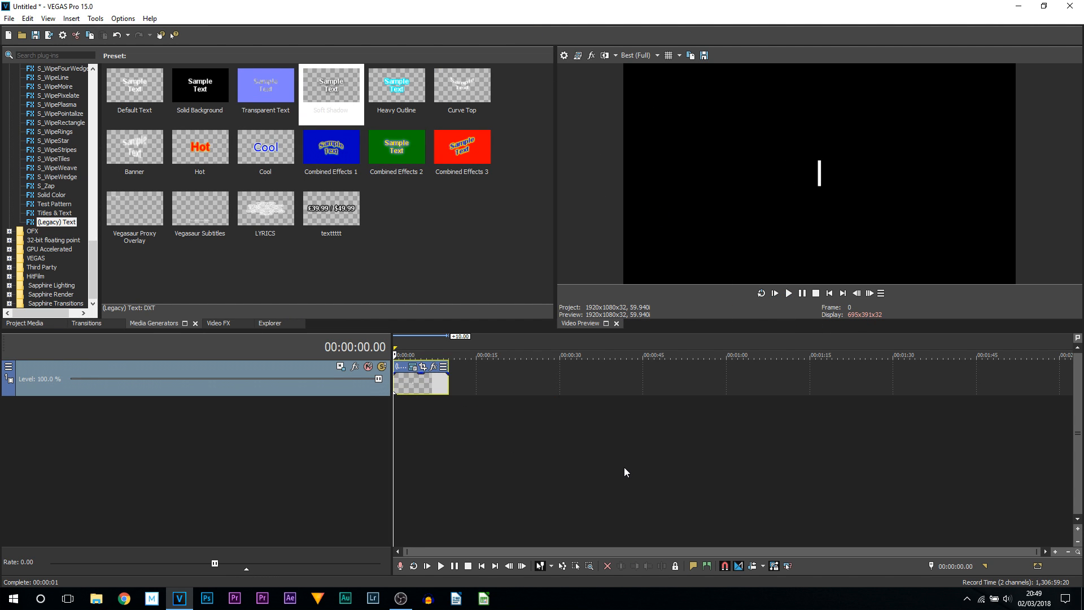
{"action": "key", "text": "space"}
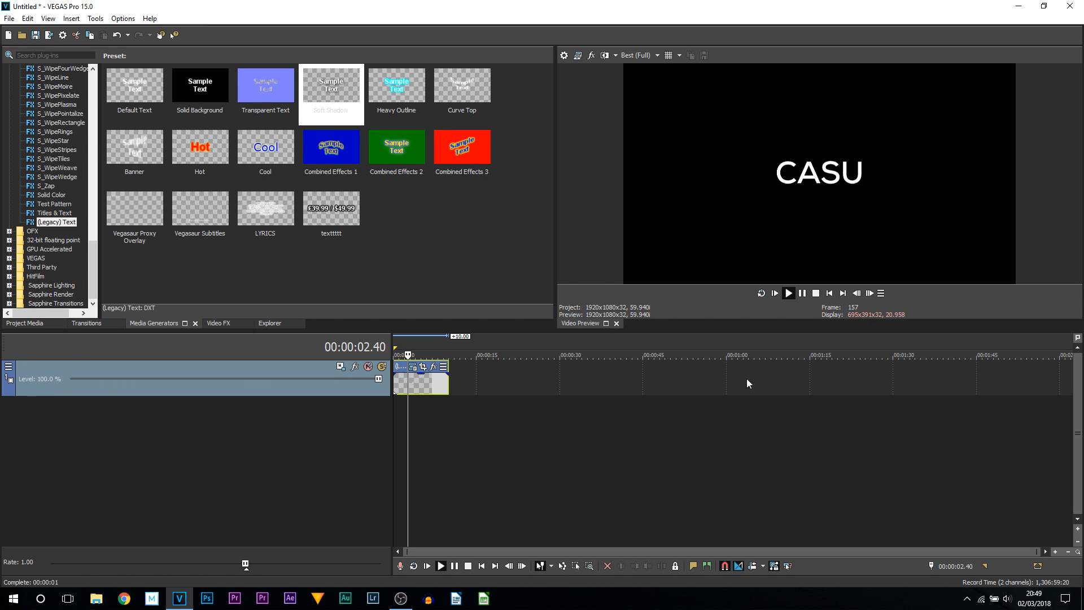
{"action": "key", "text": "space"}
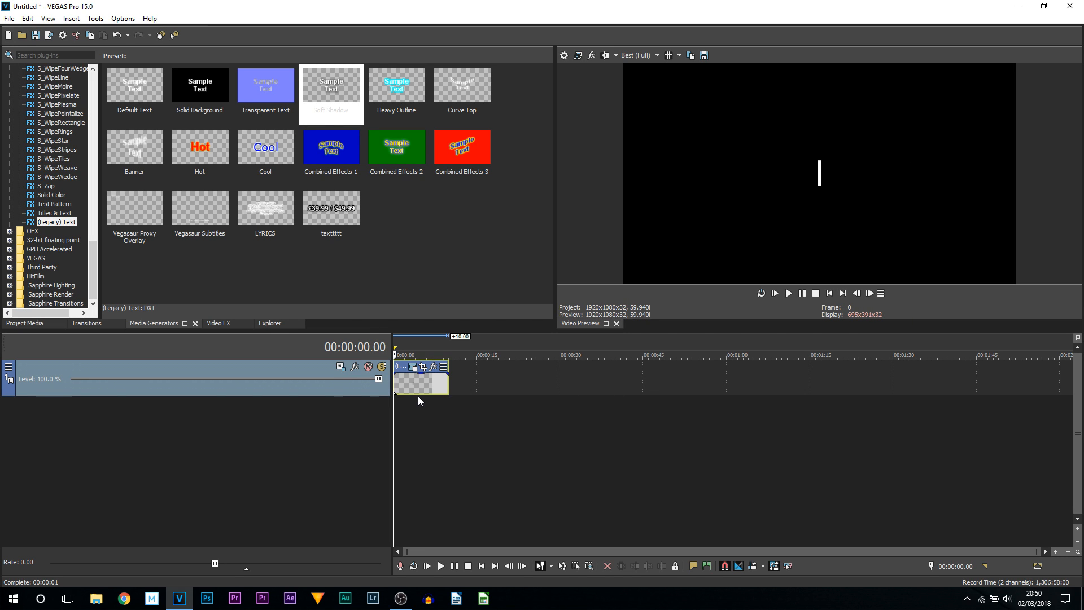
Step: Place the playhead at 00:00:04.28 and check that Track Motion is enabled in the video track header's visible button set
{"action": "left_click", "coordinate": [418, 393]}
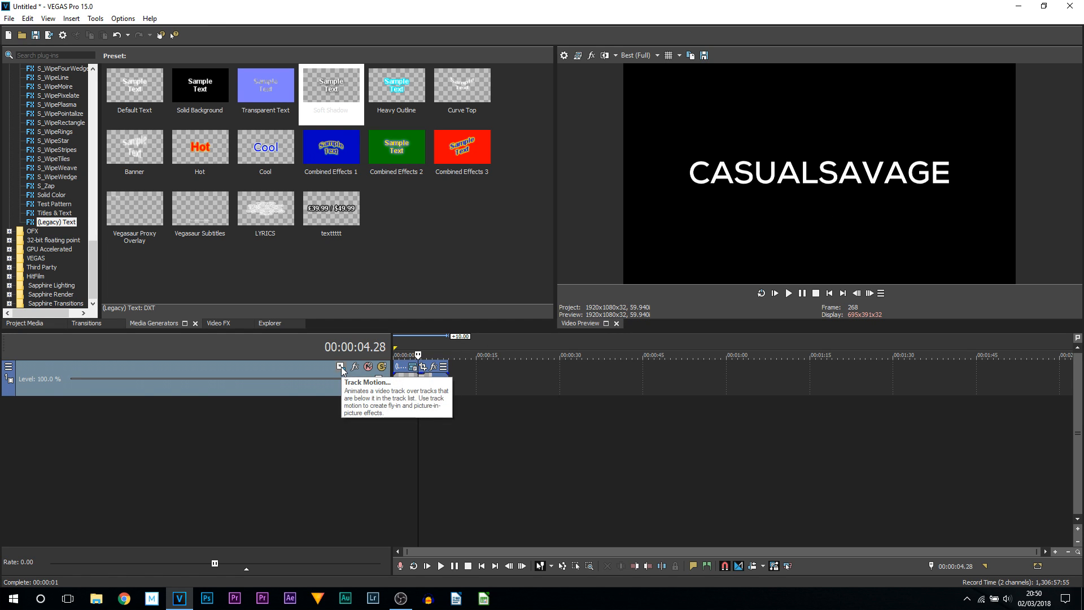
{"action": "left_click", "coordinate": [9, 367]}
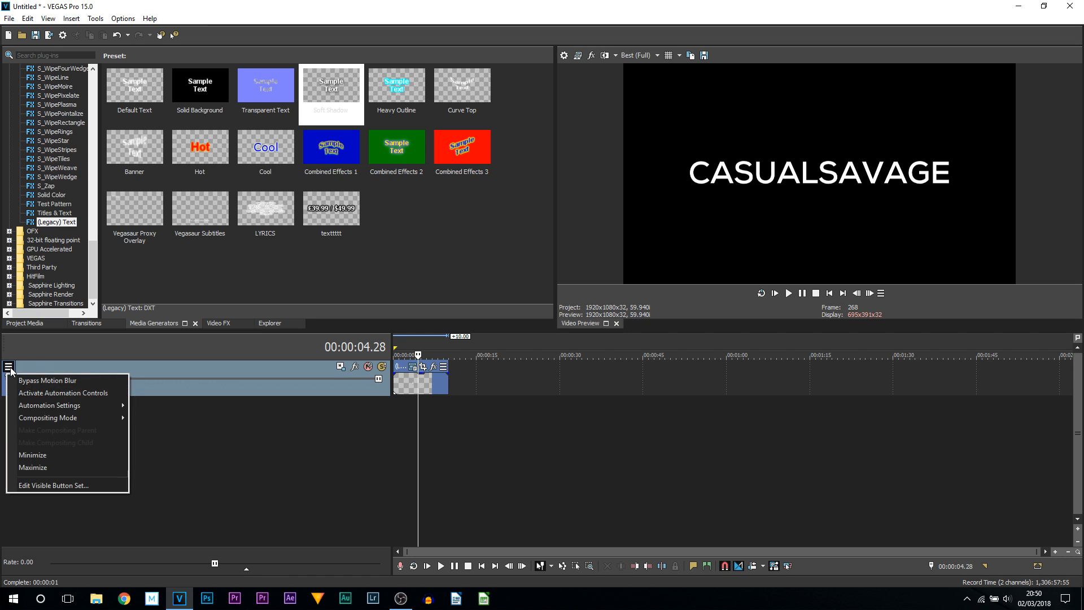
{"action": "left_click", "coordinate": [56, 486]}
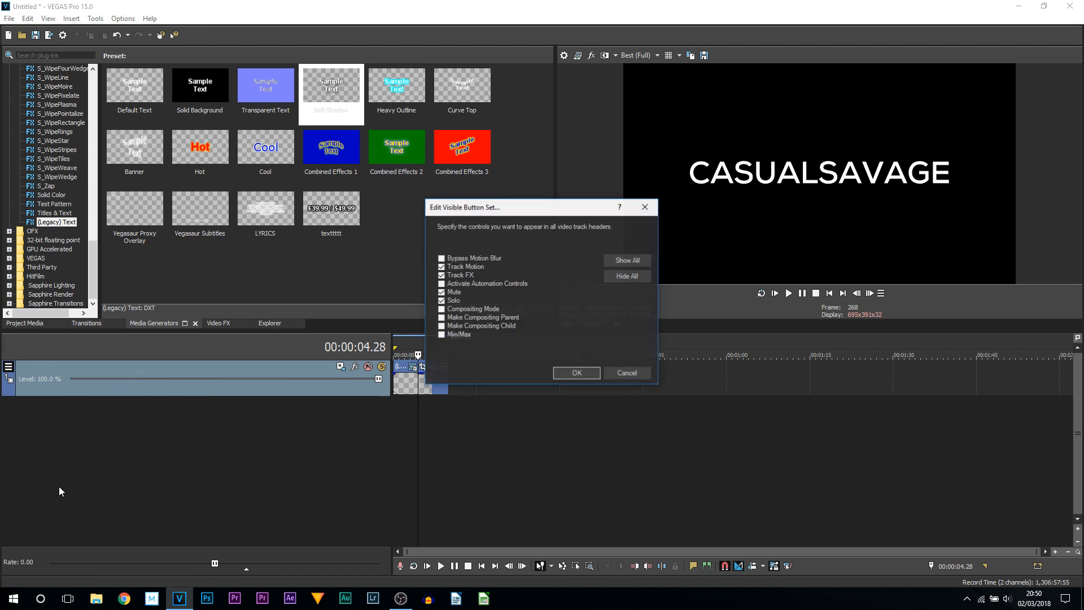
{"action": "left_click", "coordinate": [576, 372]}
Step: Use Track Motion to shrink the text track to about 1,079 × 607 and place it in the frame's lower-left area, about X -526, Y -443
{"action": "left_click", "coordinate": [340, 366]}
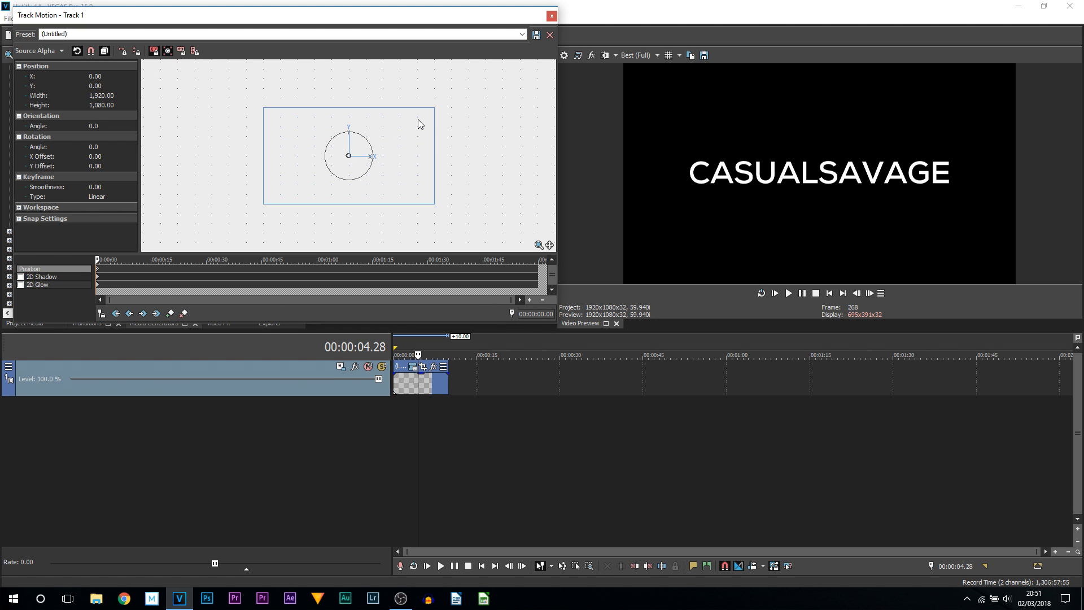
{"action": "left_click_drag", "start_coordinate": [417, 119], "coordinate": [394, 156]}
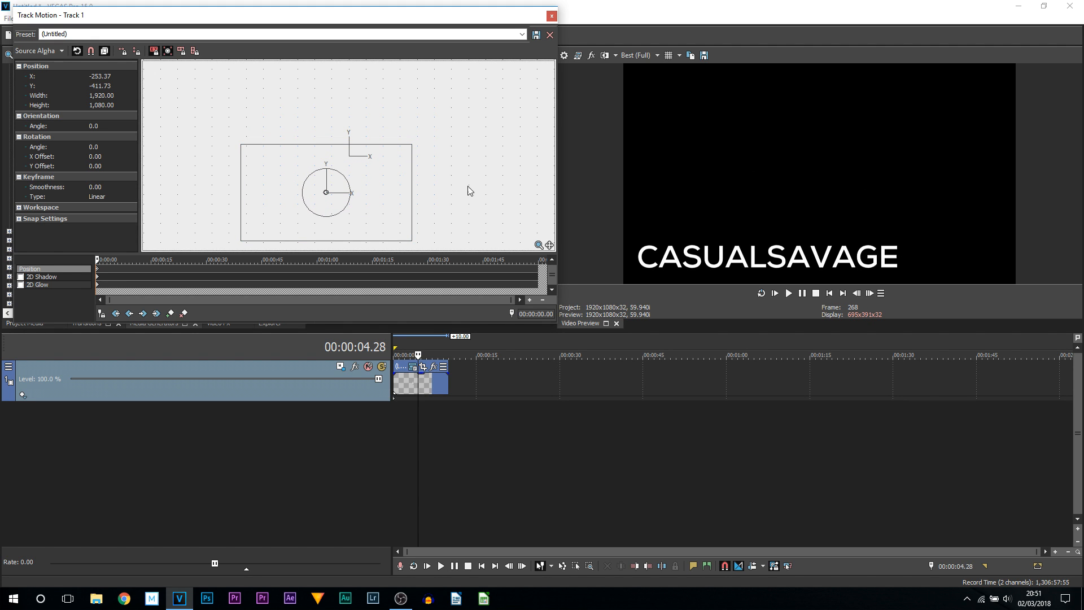
{"action": "left_click", "coordinate": [166, 52]}
{"action": "left_click_drag", "start_coordinate": [412, 145], "coordinate": [345, 189]}
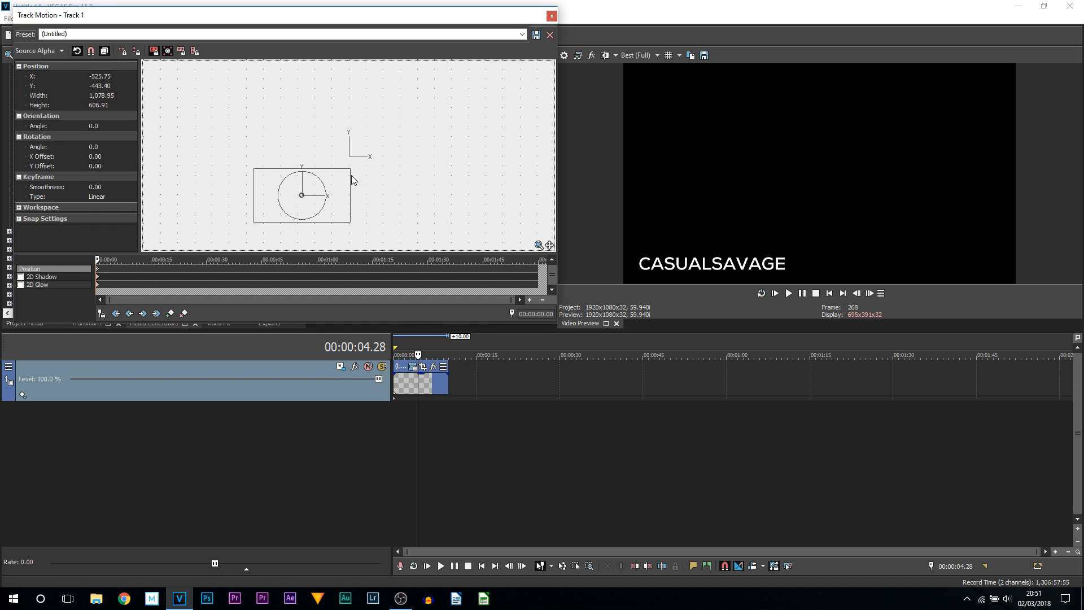
{"action": "left_click", "coordinate": [551, 16]}
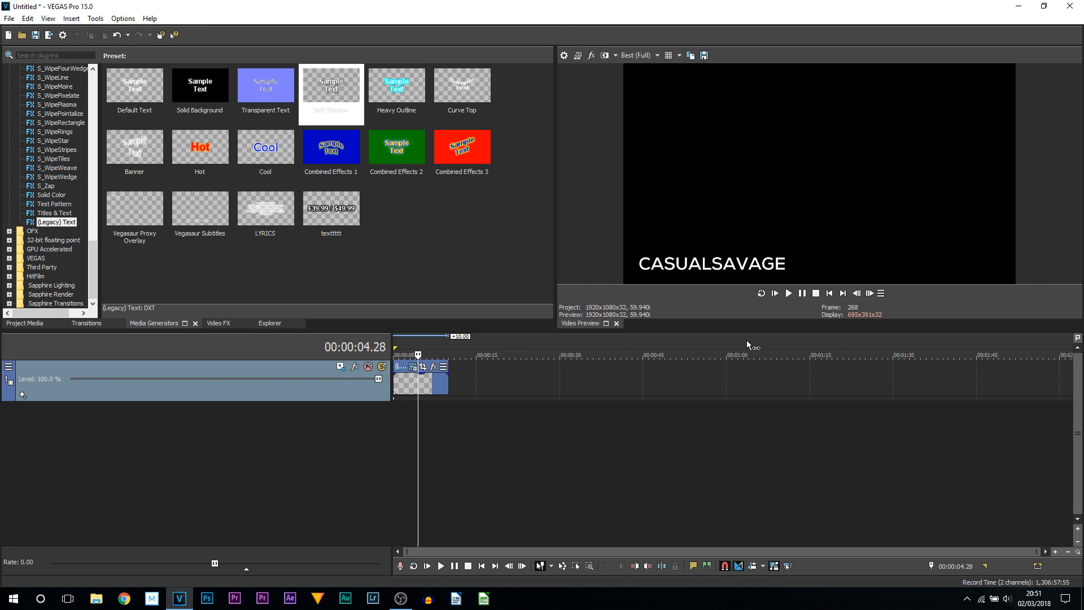
Step: Play the repositioned typing animation from the start to check how it looks in the frame's lower-left corner
{"action": "left_click", "coordinate": [775, 294]}
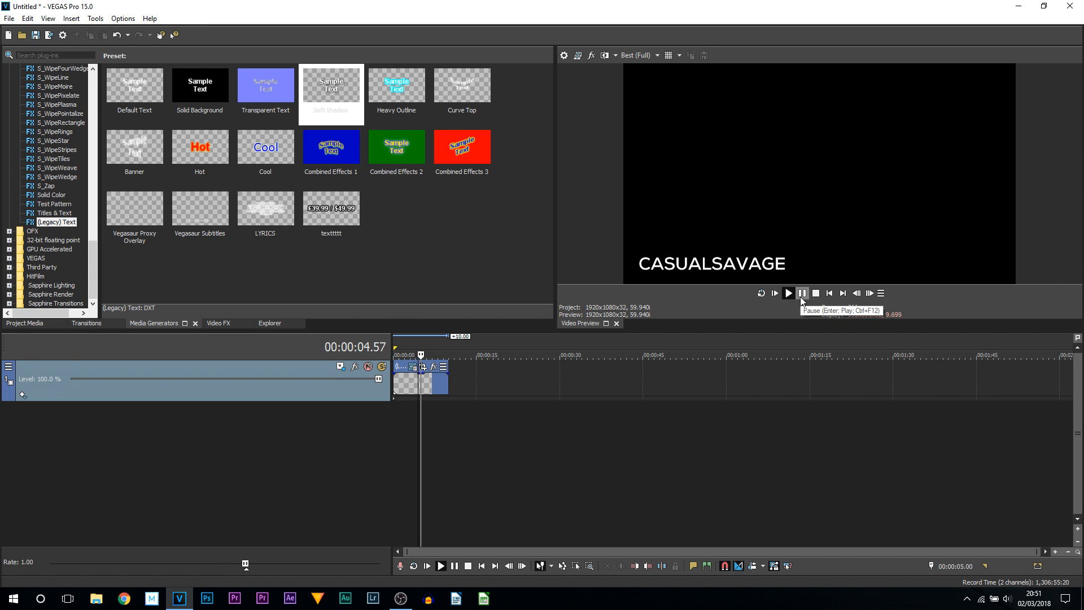
{"action": "left_click", "coordinate": [802, 293]}
{"action": "left_click", "coordinate": [775, 294]}
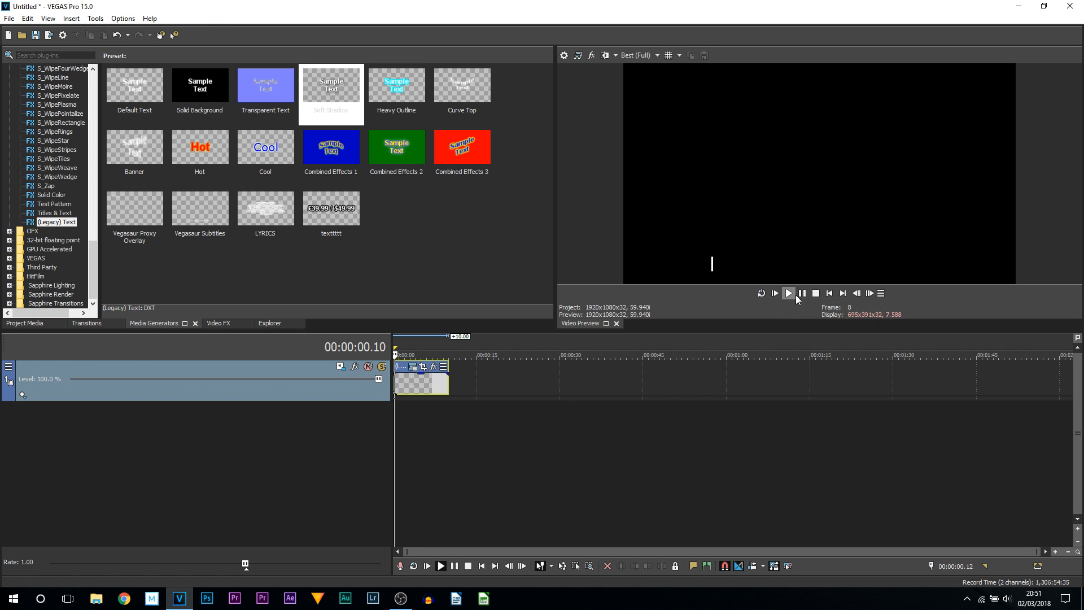